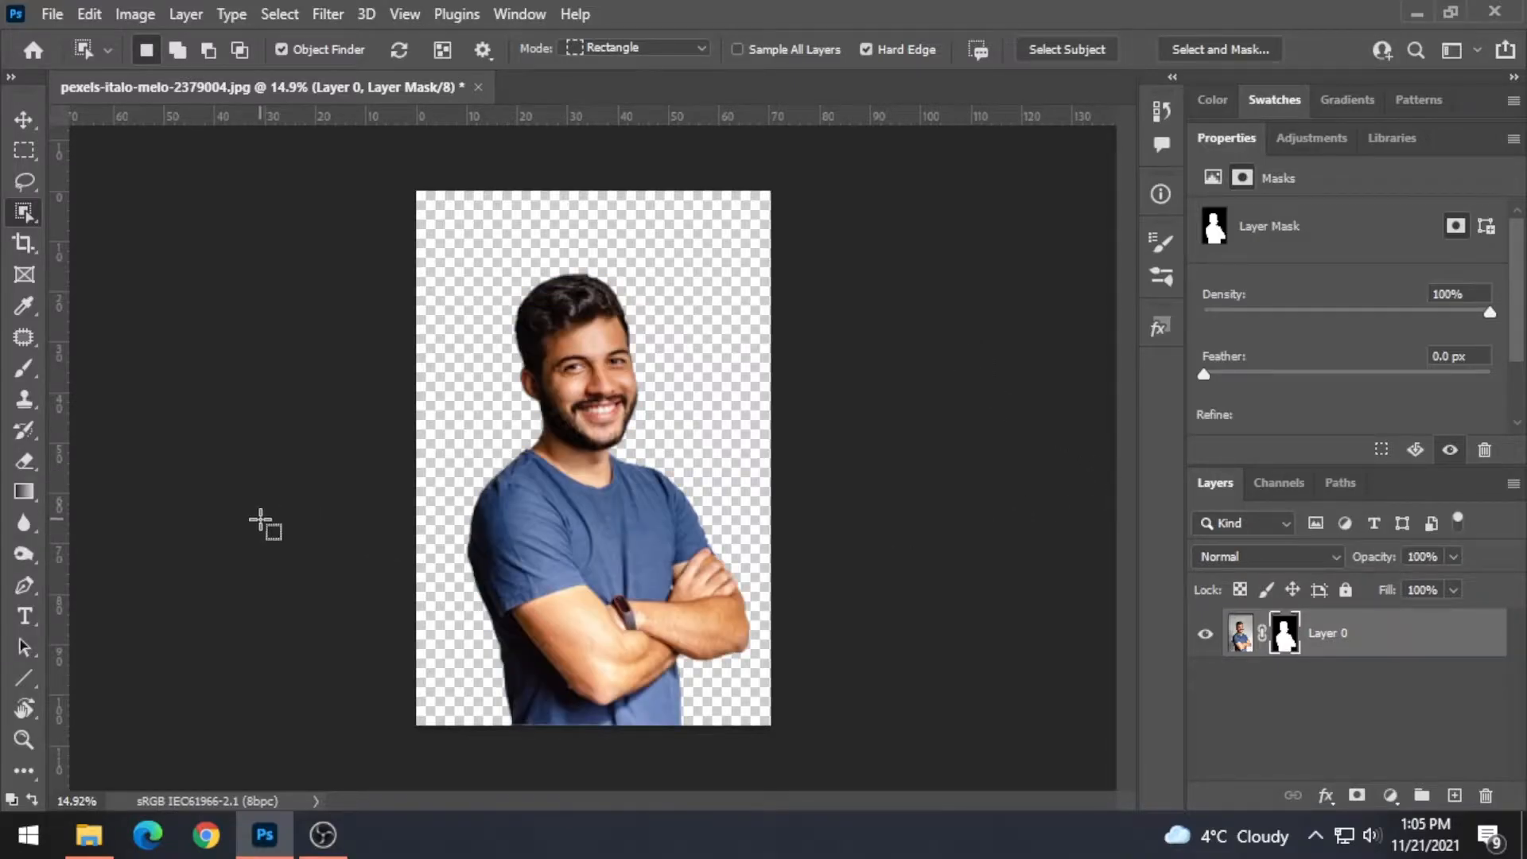
# Step: Place the brick-and-plaster wall photo from the SAMPLE IMAGES folder into the document as an embedded image
pyautogui.click(53, 14)
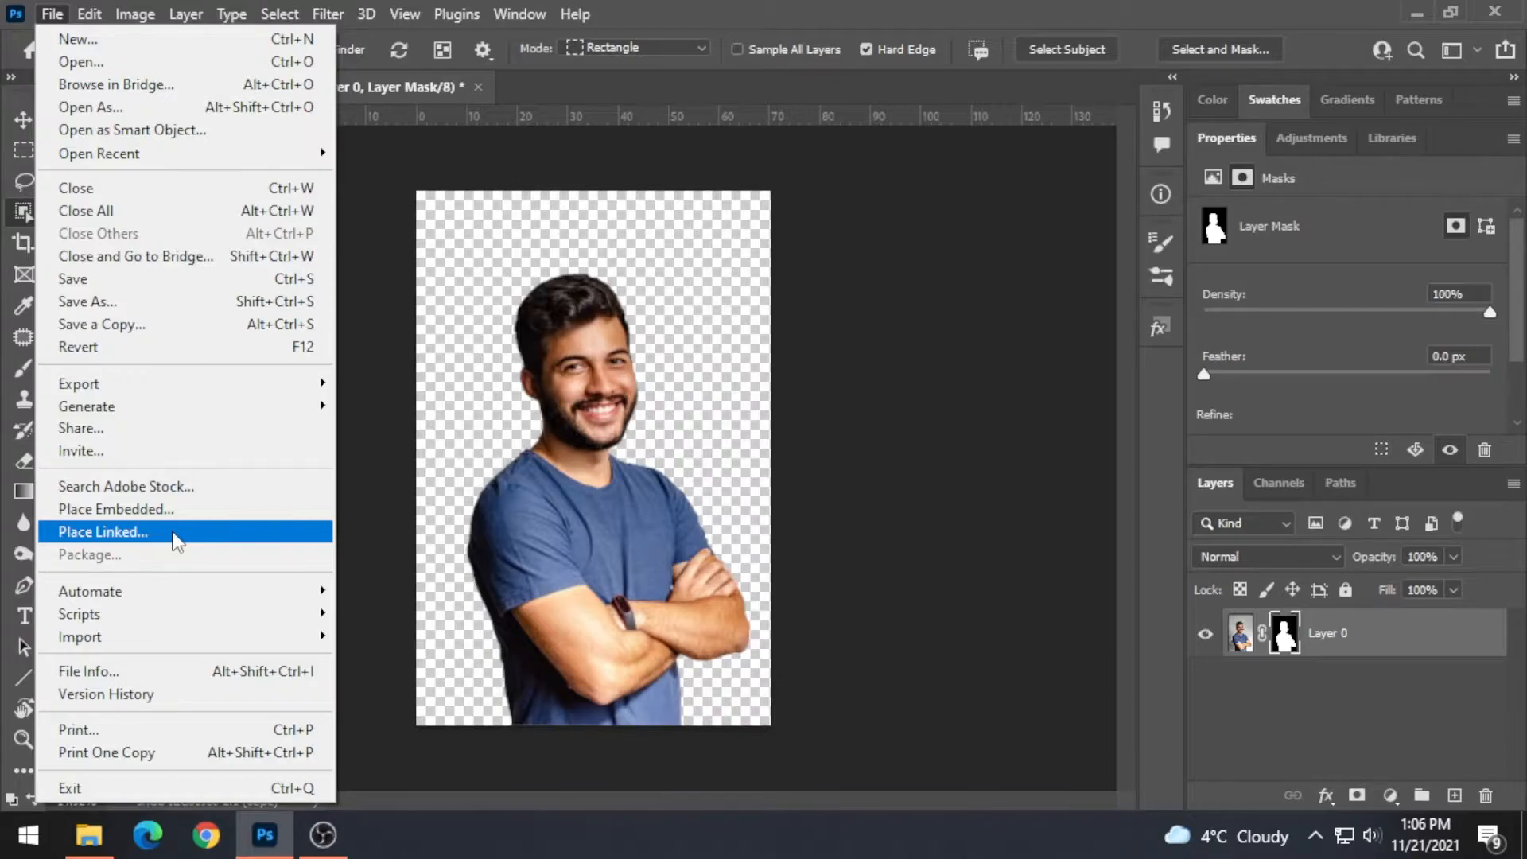
pyautogui.click(135, 512)
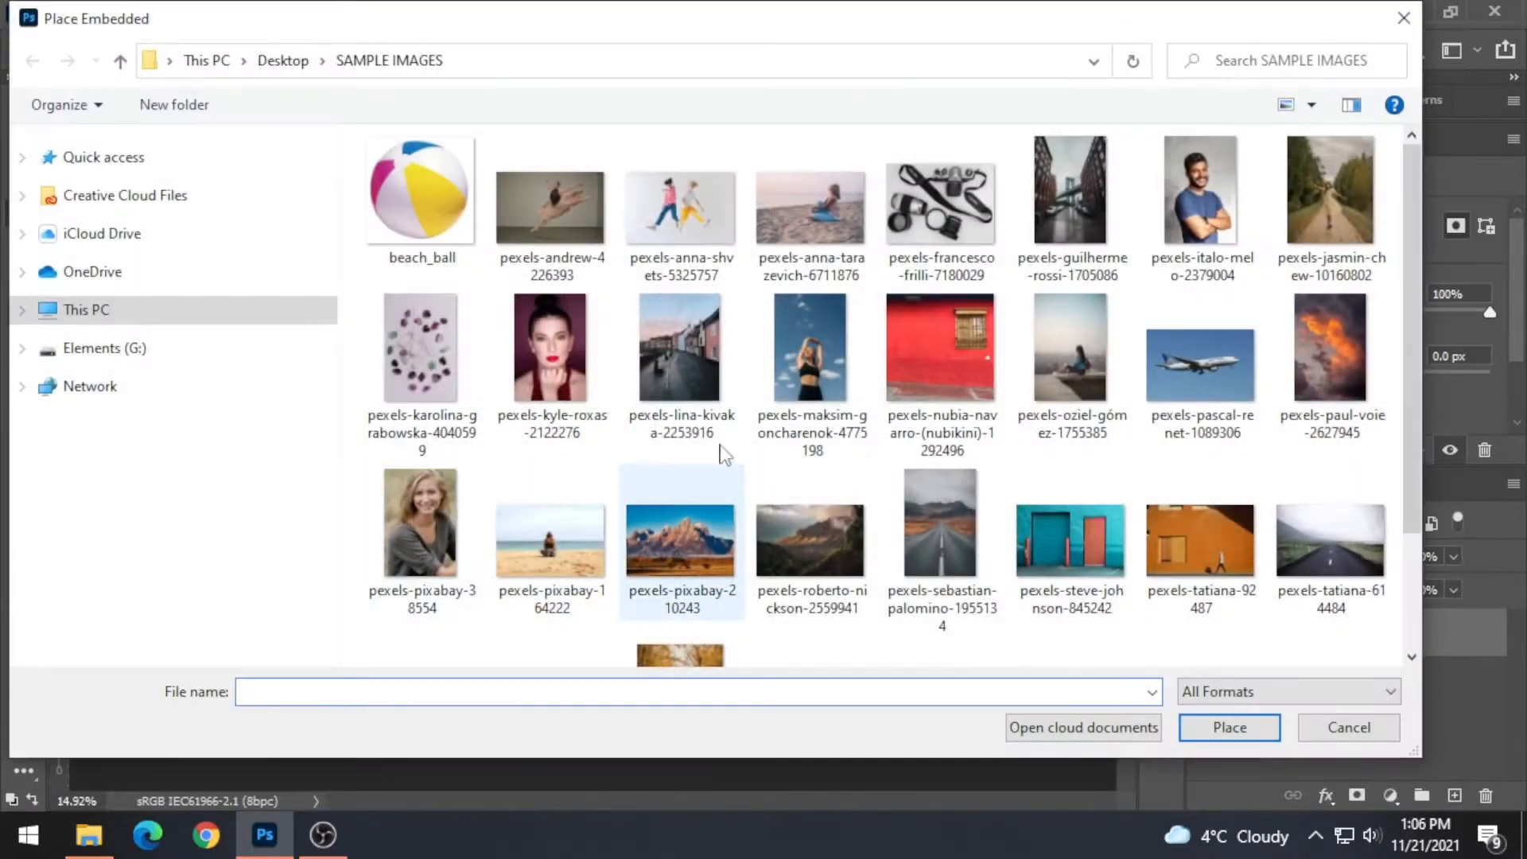
pyautogui.scroll(-2, 1135, 300)
pyautogui.click(553, 604)
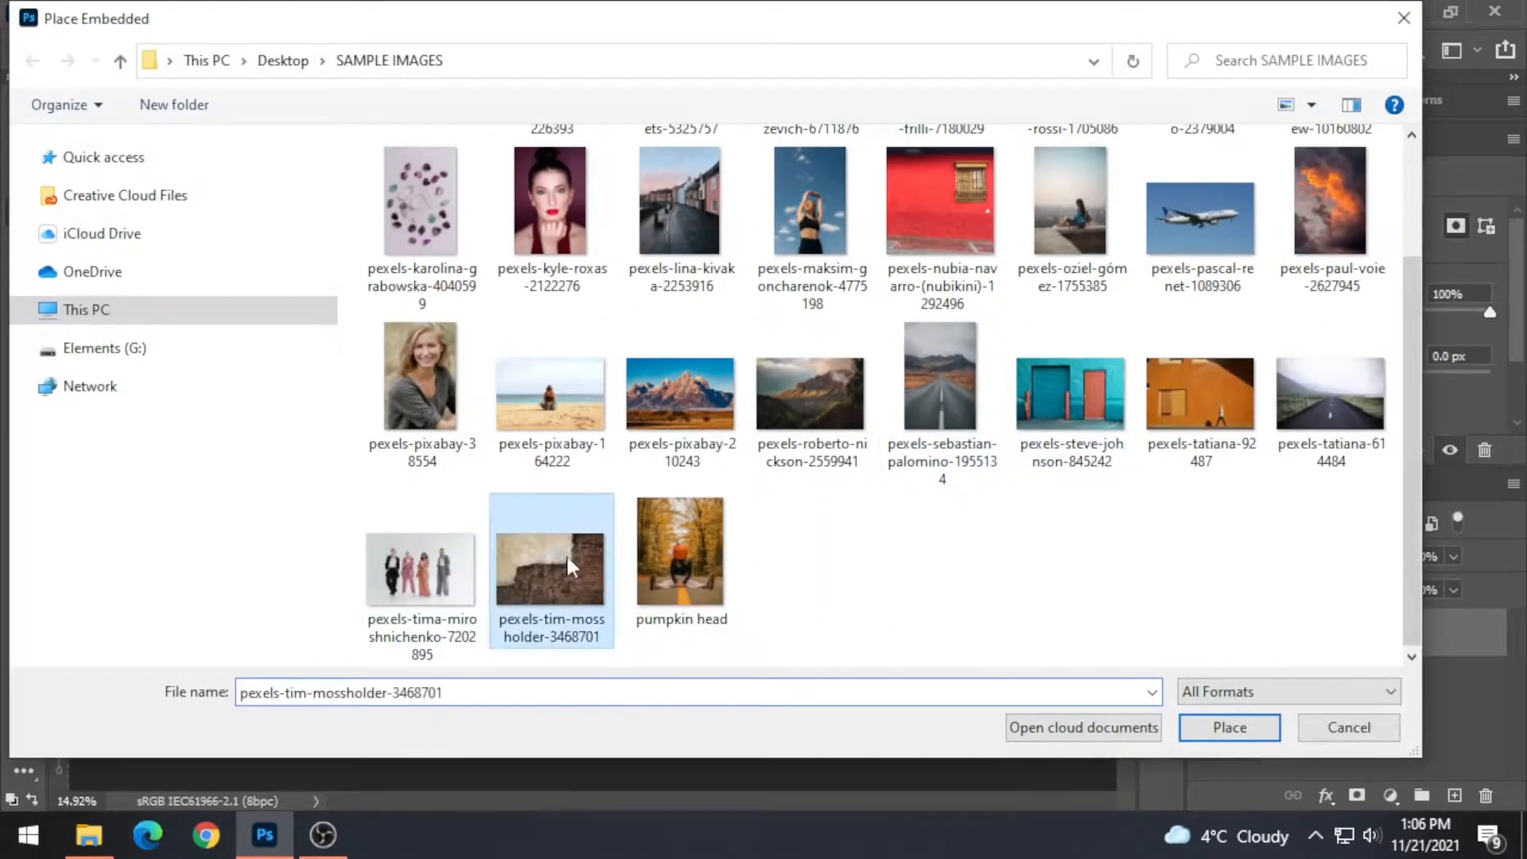
pyautogui.click(1229, 726)
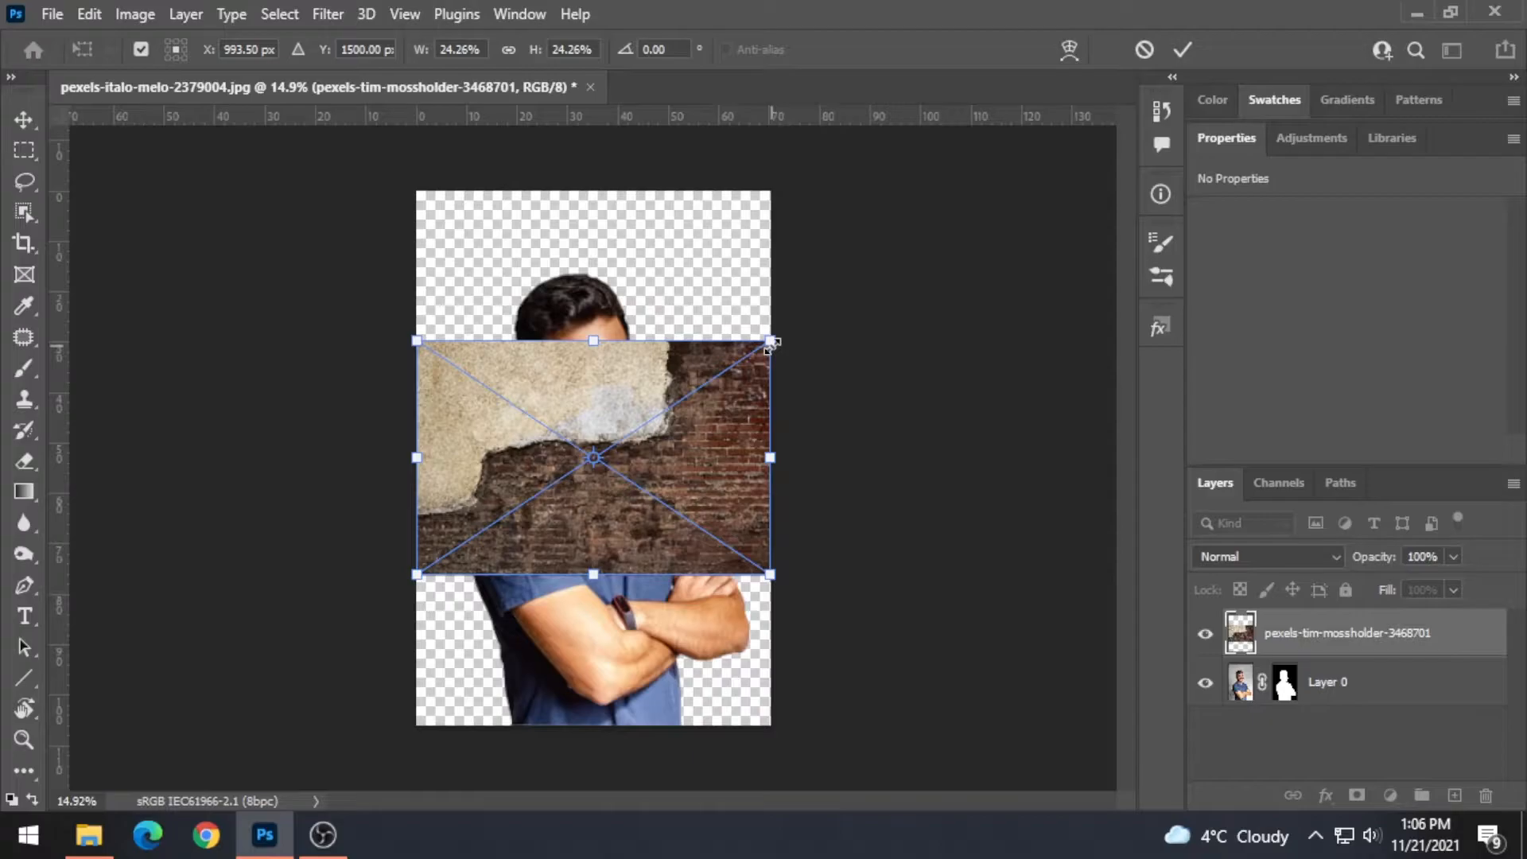
# Step: Scale the wall image to about 56%, center it on the canvas's left edge at X 0 px, and place its layer beneath Layer 0
pyautogui.moveTo(770, 342); pyautogui.dragTo(1002, 182)
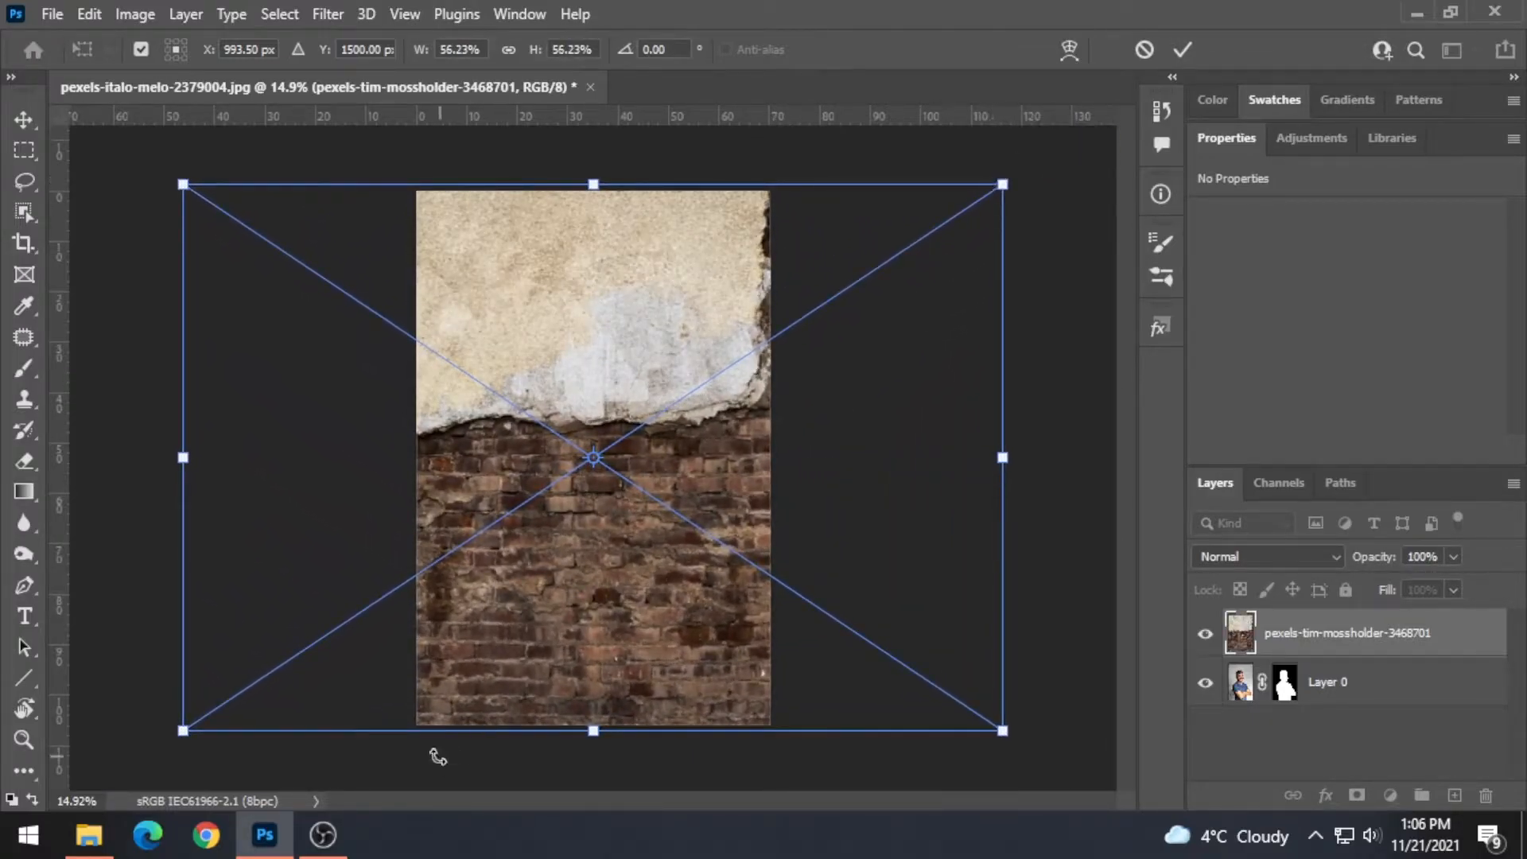
pyautogui.moveTo(666, 642); pyautogui.dragTo(494, 637)
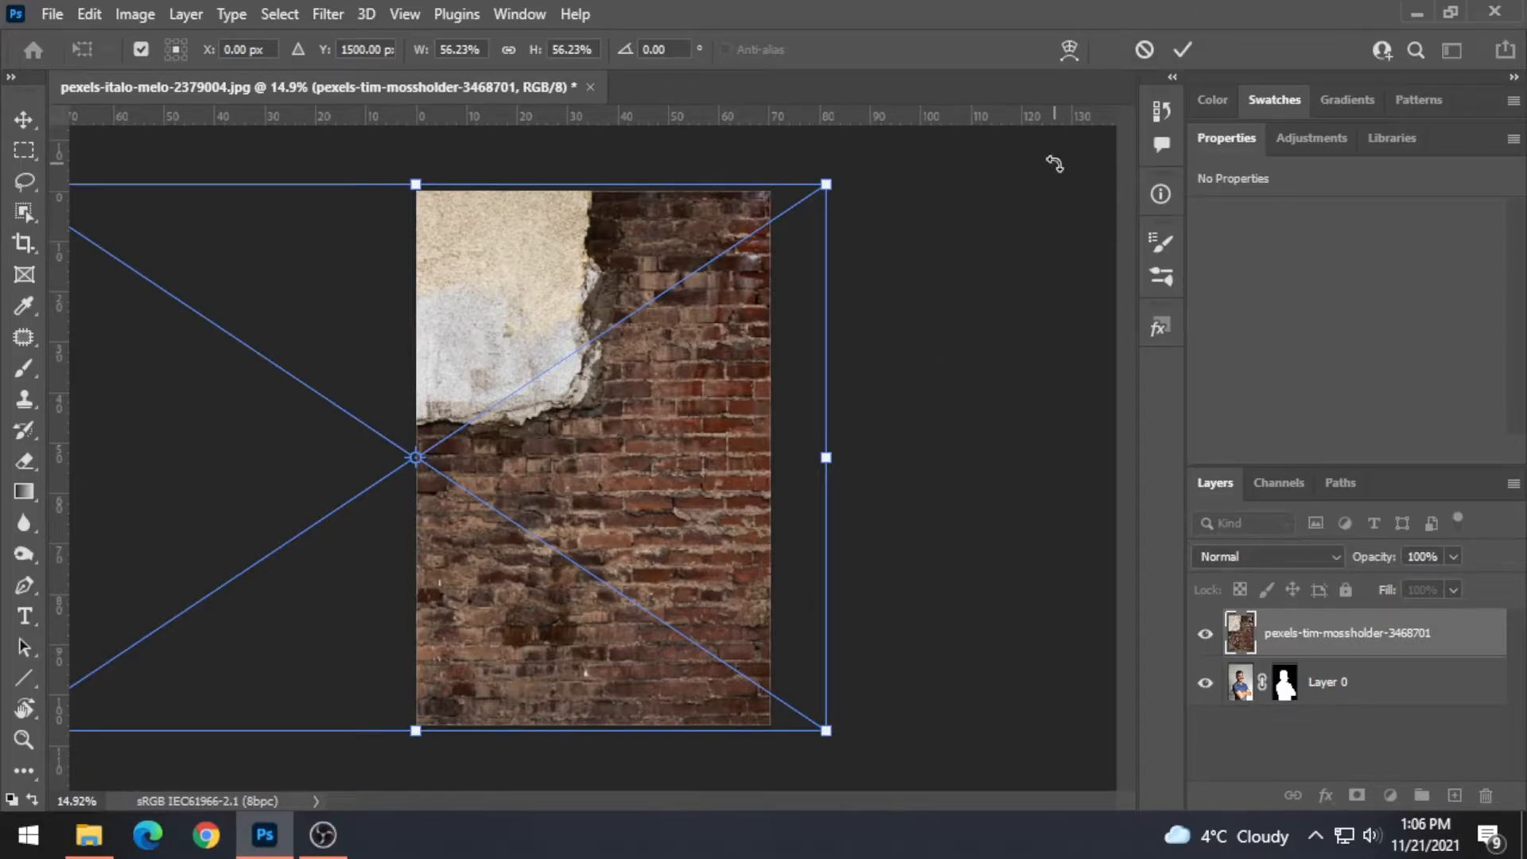
pyautogui.press('Return')
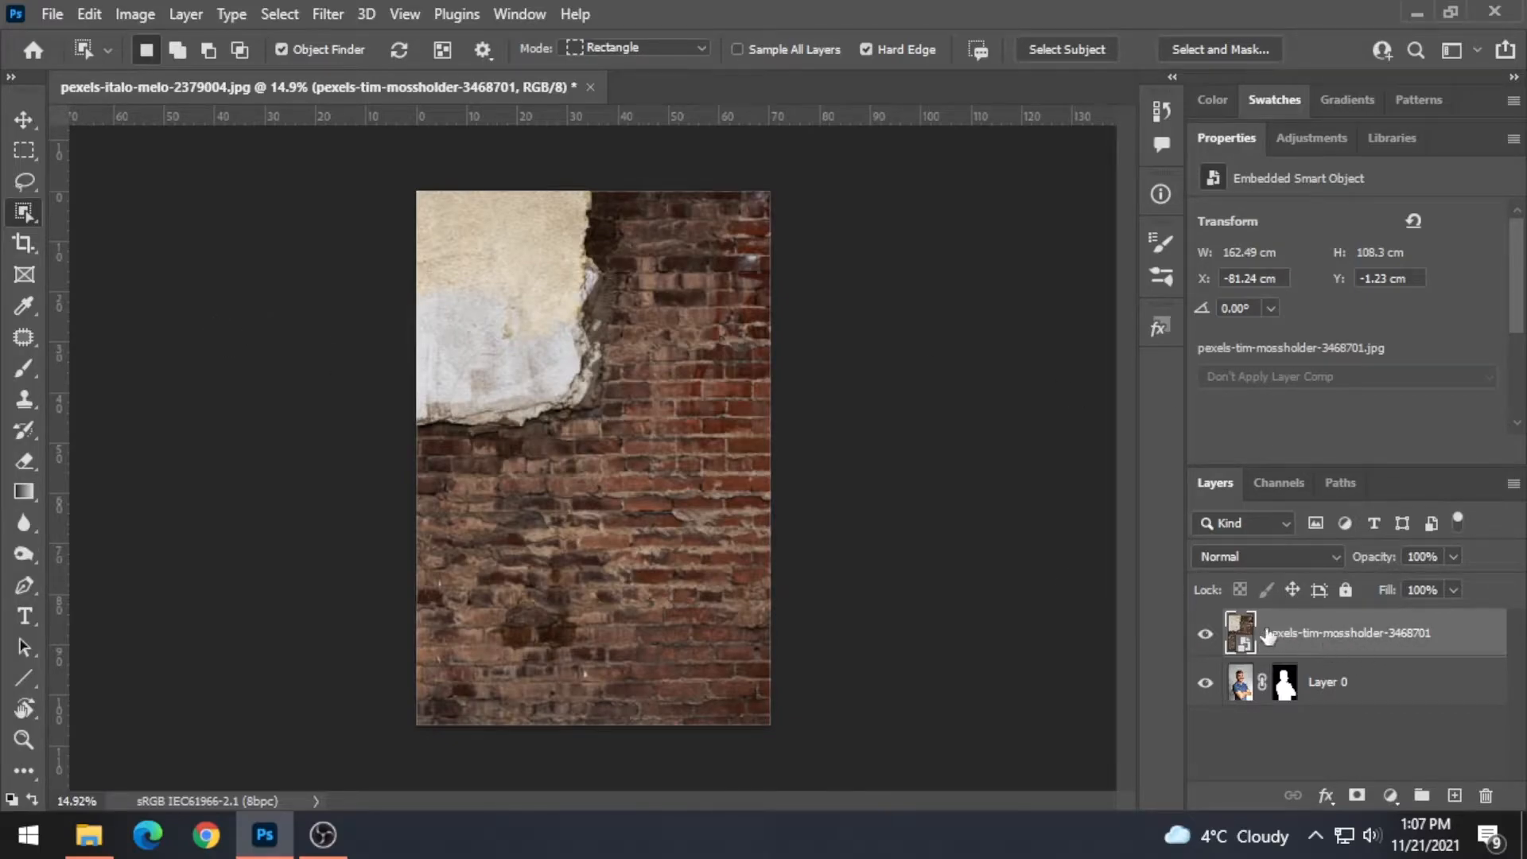
pyautogui.moveTo(1269, 636); pyautogui.dragTo(1332, 708)
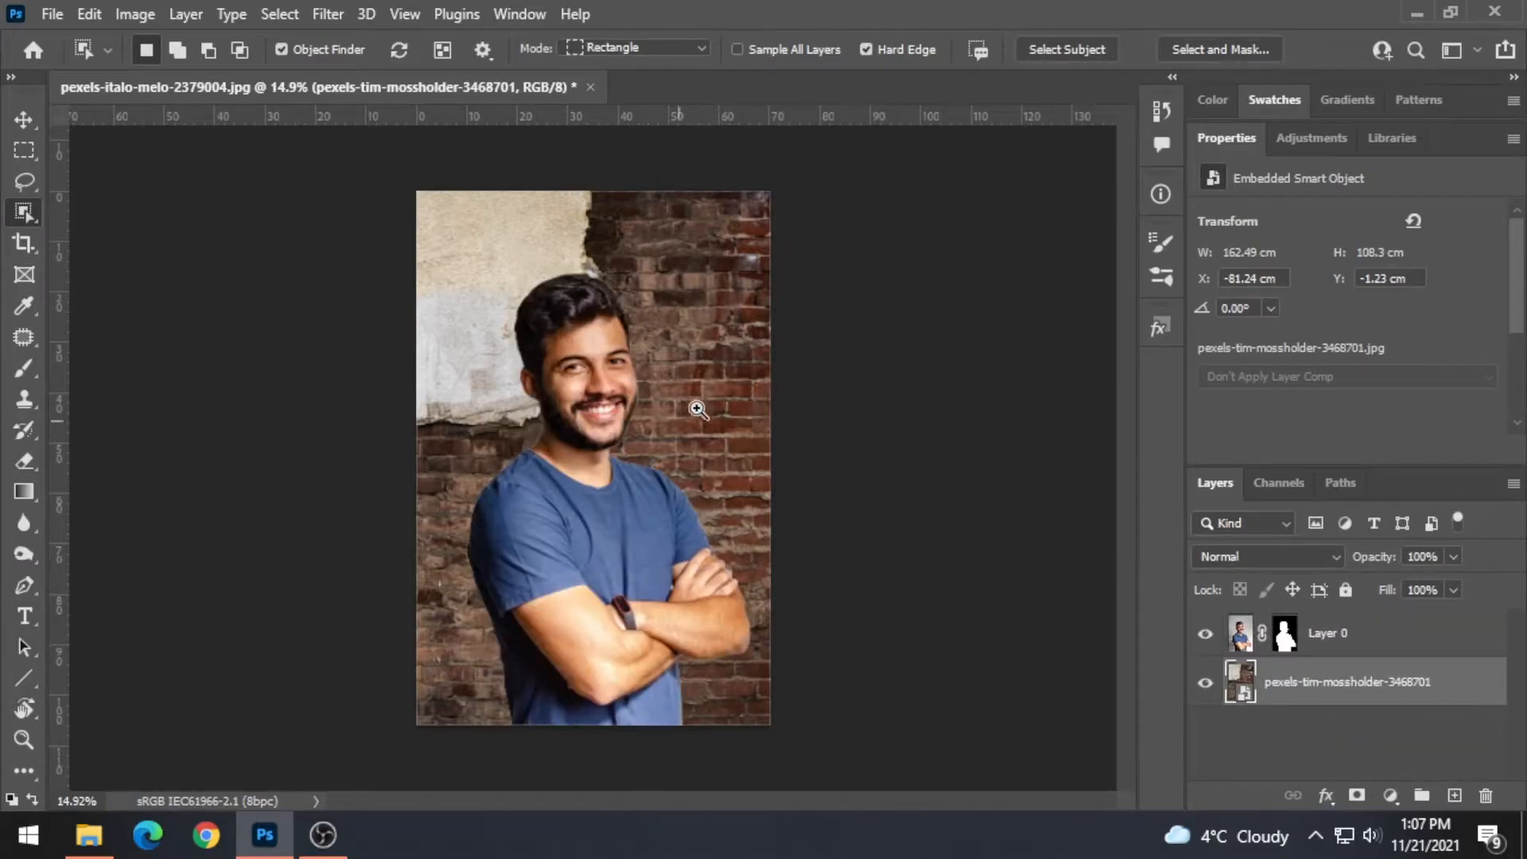
# Step: Examine the man's cutout edges up close along the neck, shoulder and elbow for color fringing
pyautogui.moveTo(557, 434); pyautogui.dragTo(645, 455)
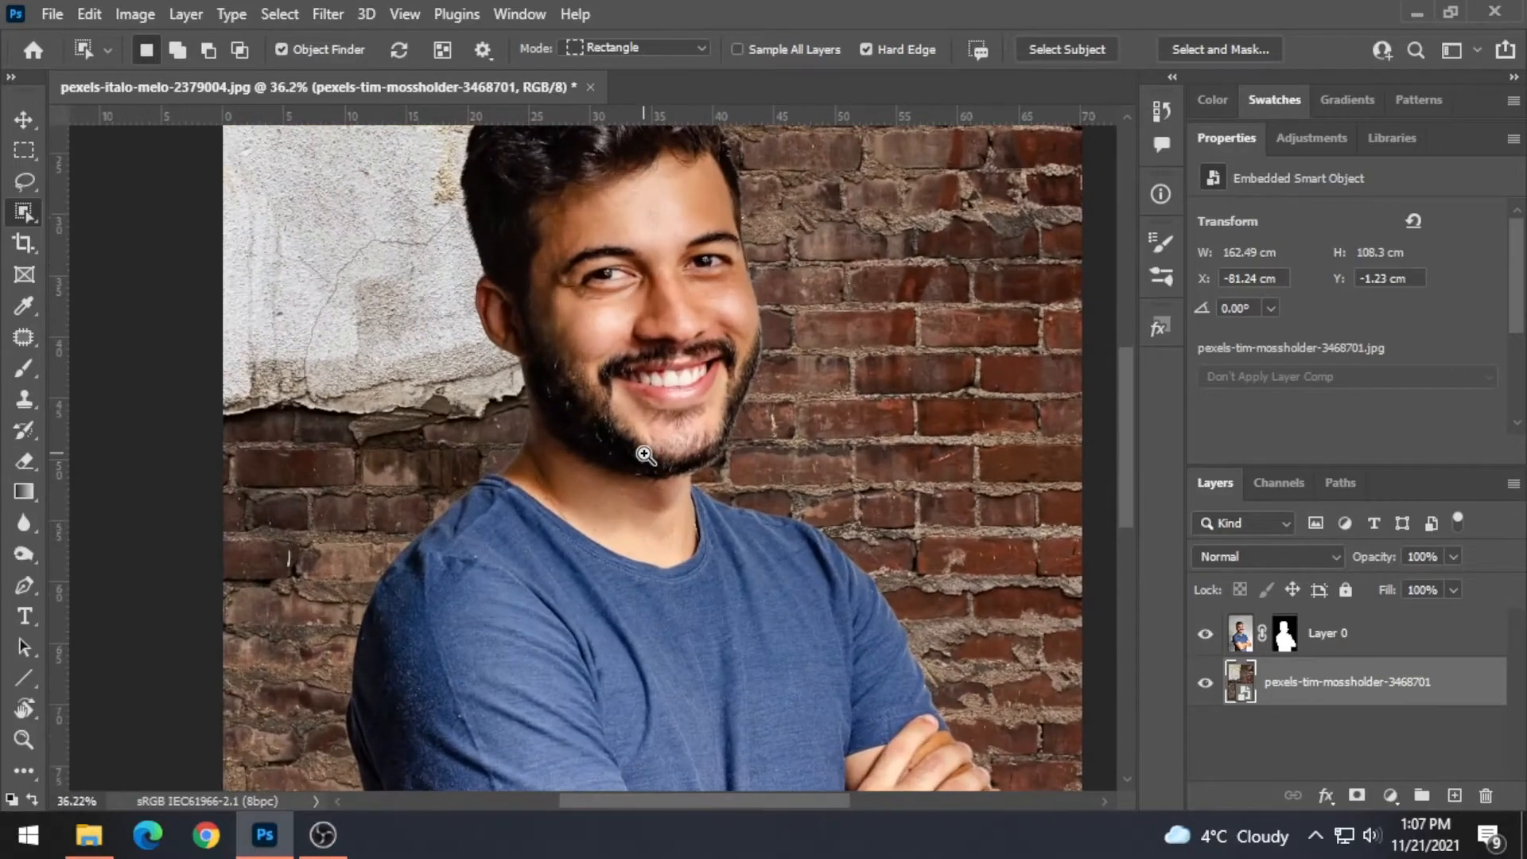
pyautogui.moveTo(445, 492); pyautogui.dragTo(495, 504)
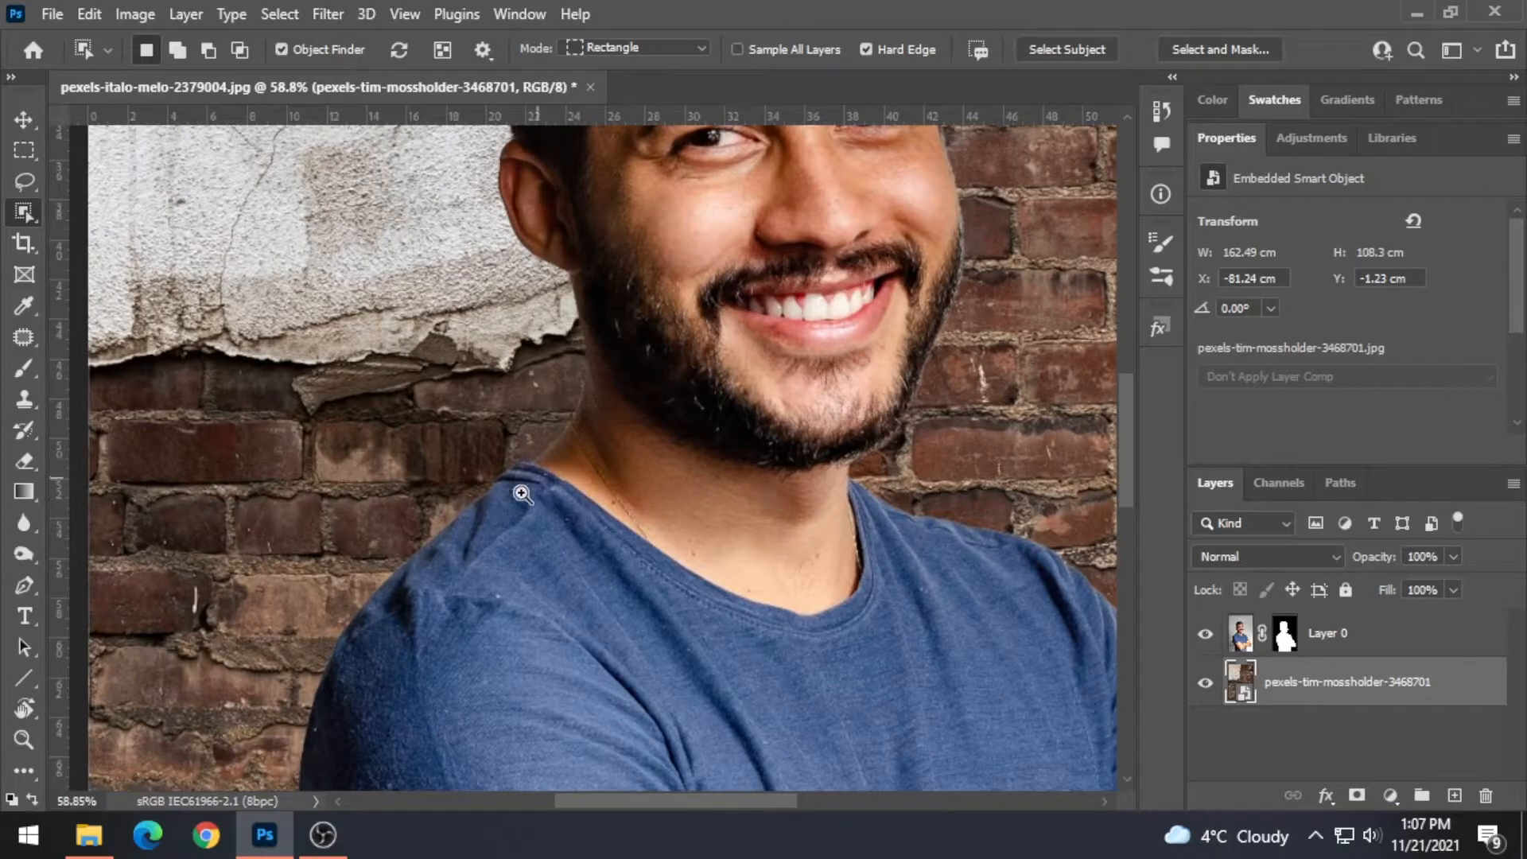
pyautogui.moveTo(494, 461); pyautogui.dragTo(620, 493)
pyautogui.moveTo(633, 562); pyautogui.dragTo(556, 334)
pyautogui.moveTo(480, 634); pyautogui.dragTo(334, 498)
pyautogui.moveTo(838, 504); pyautogui.dragTo(803, 521)
pyautogui.moveTo(1022, 318); pyautogui.dragTo(980, 390)
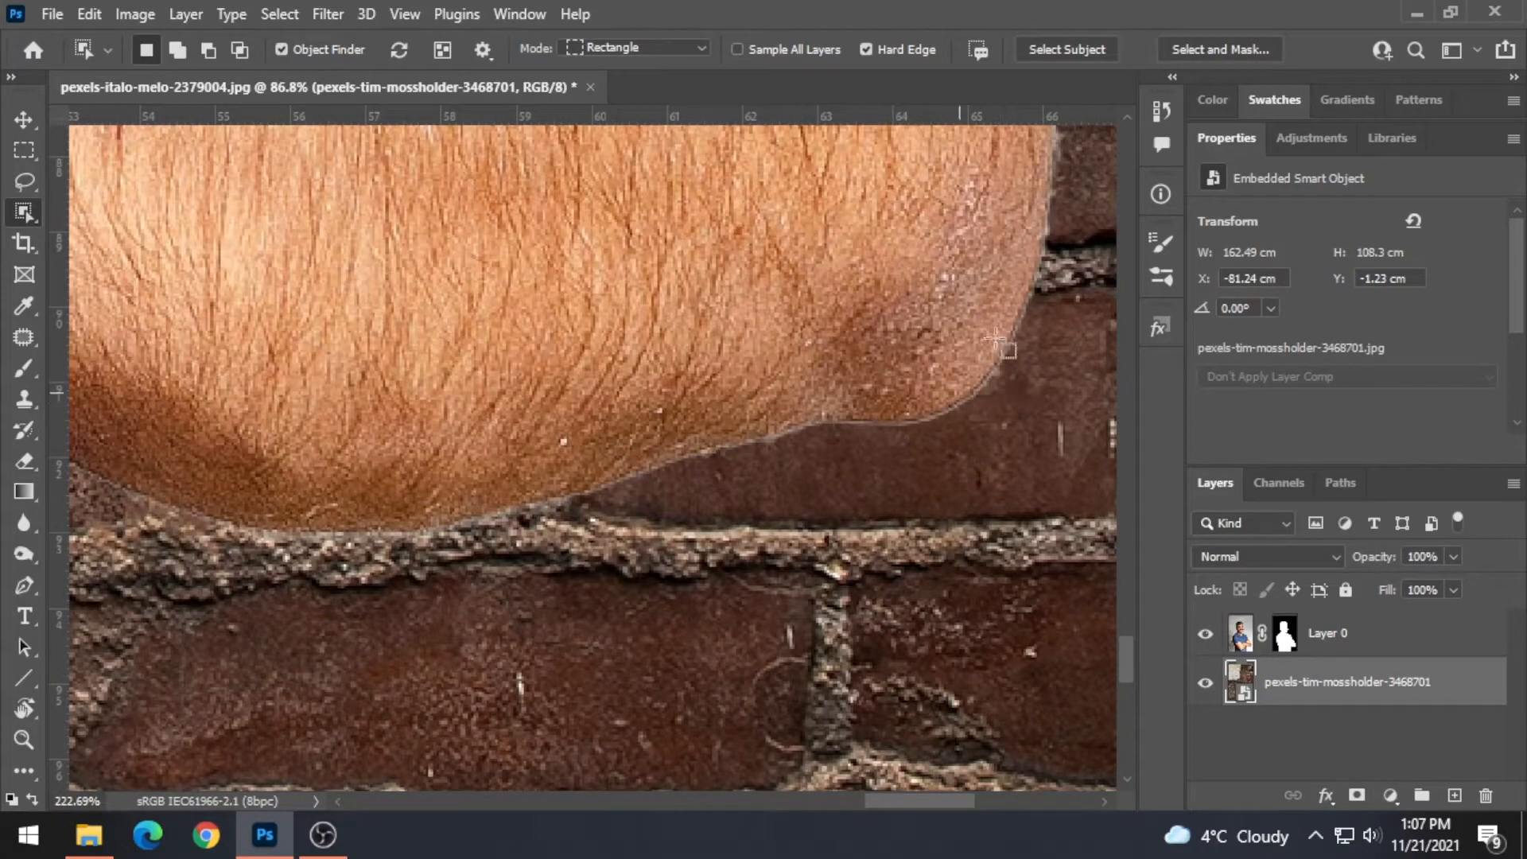
# Step: Apply Color Decontaminate matting with an amount of 95% to the image on Layer 0
pyautogui.click(1274, 642)
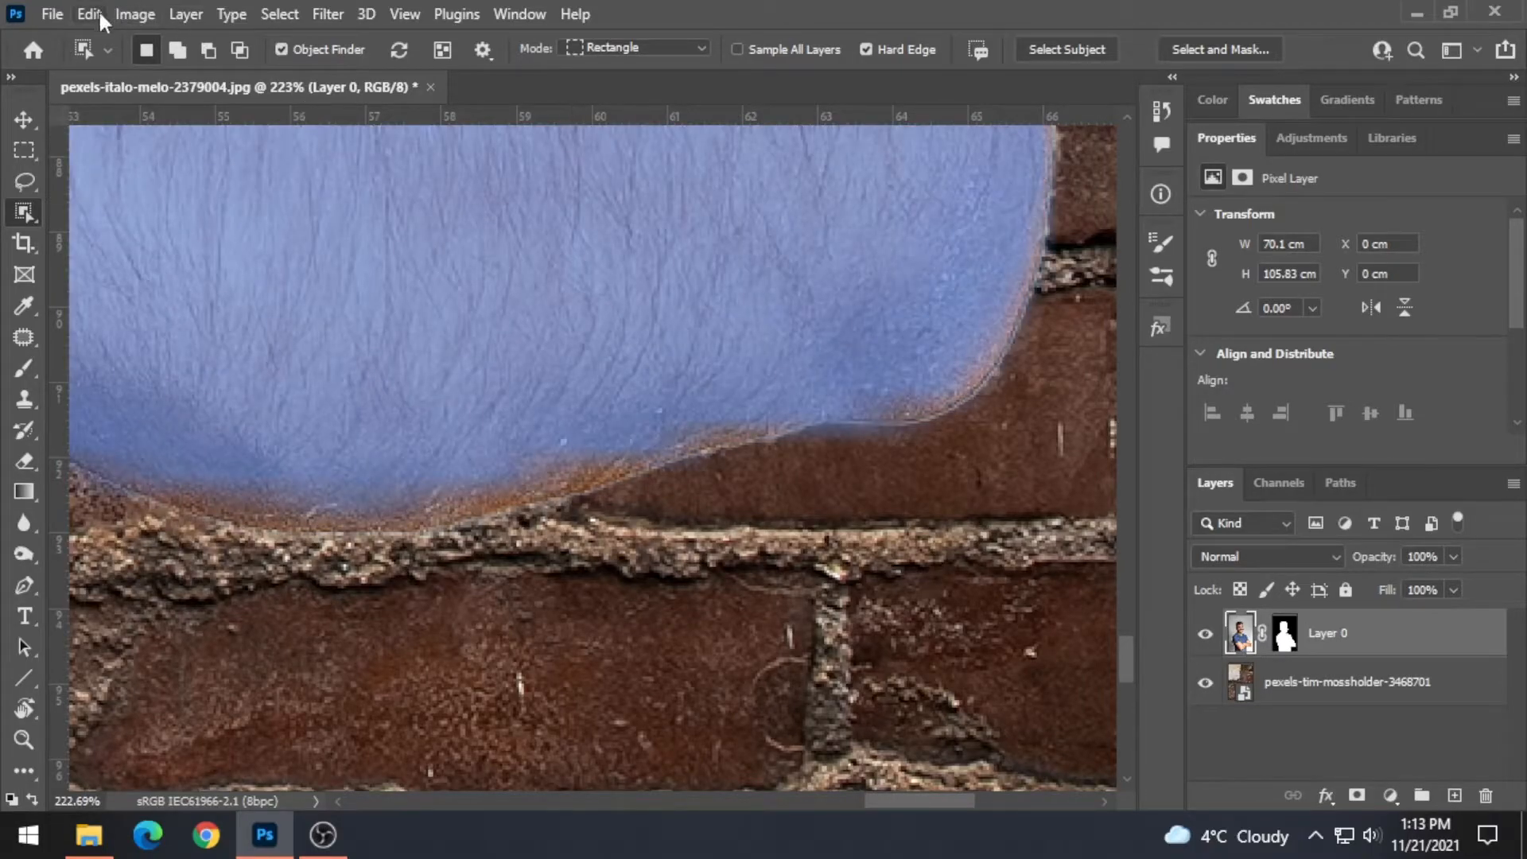
pyautogui.click(94, 11)
pyautogui.click(97, 16)
pyautogui.click(185, 14)
pyautogui.moveTo(279, 841)
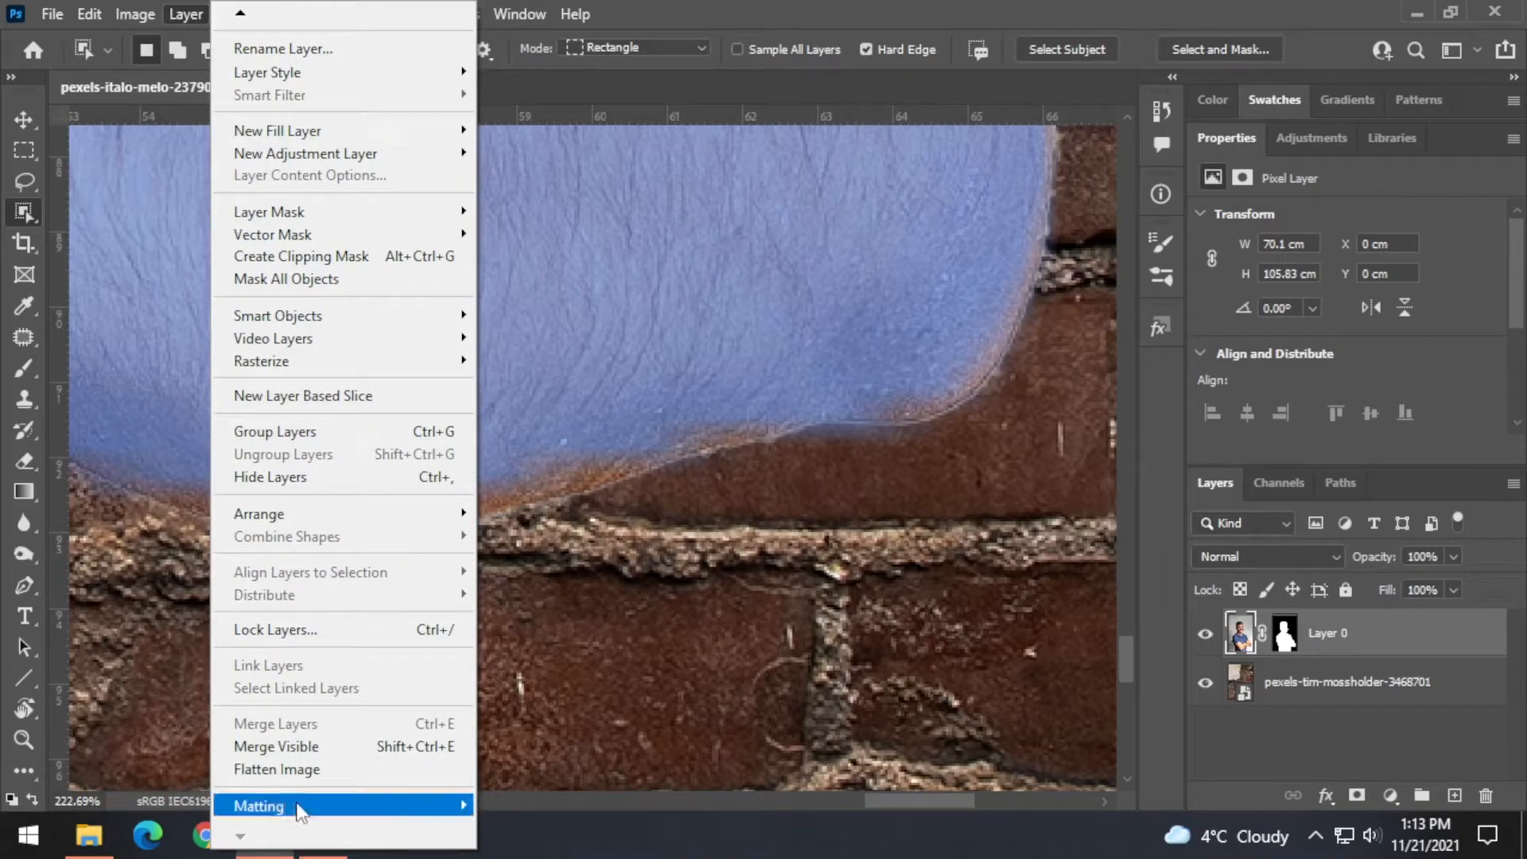
pyautogui.moveTo(290, 811)
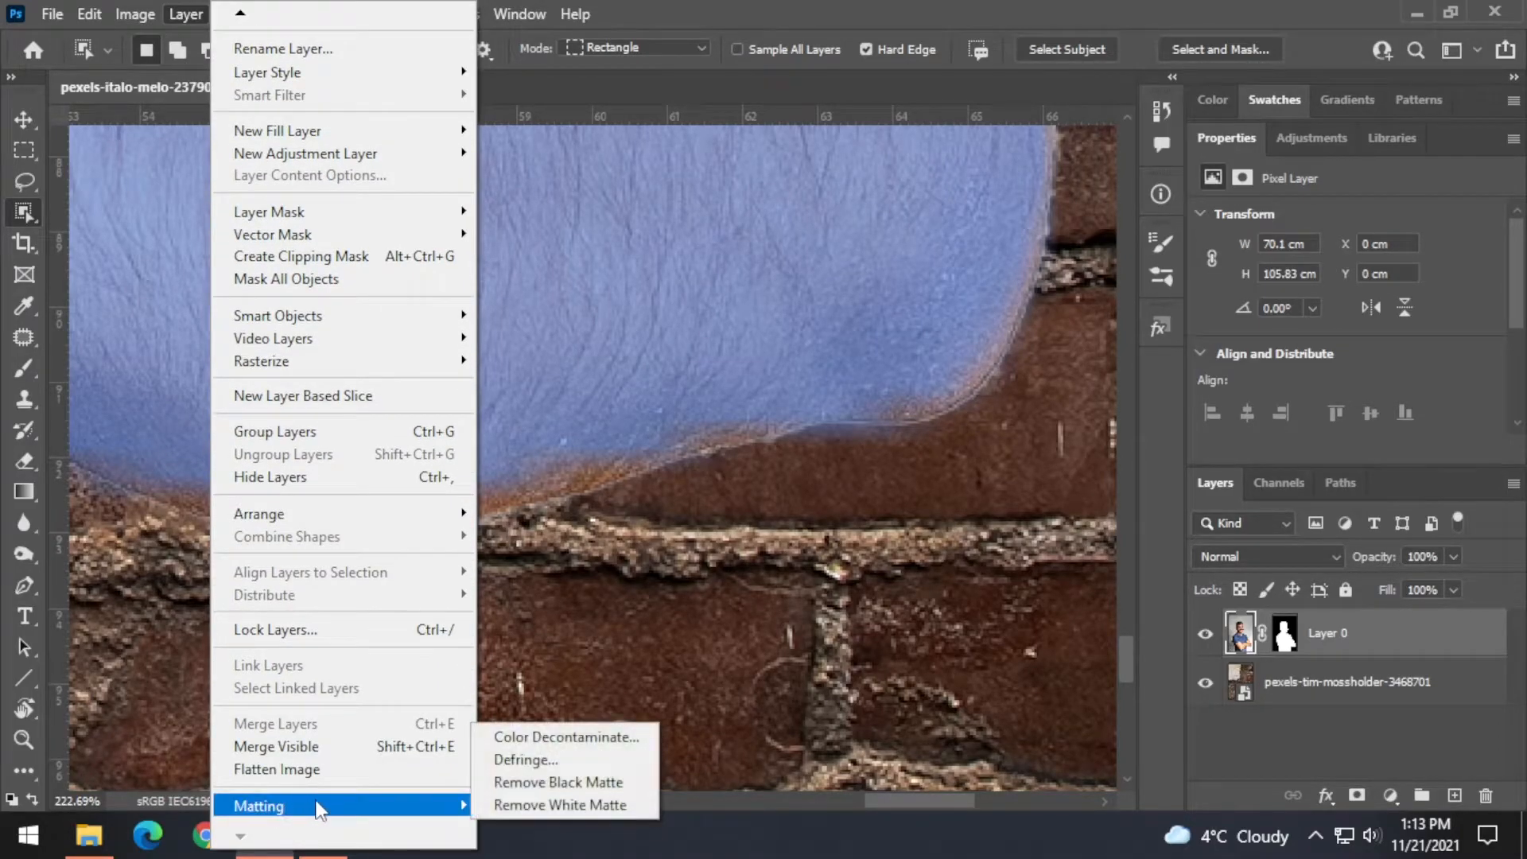
pyautogui.click(591, 740)
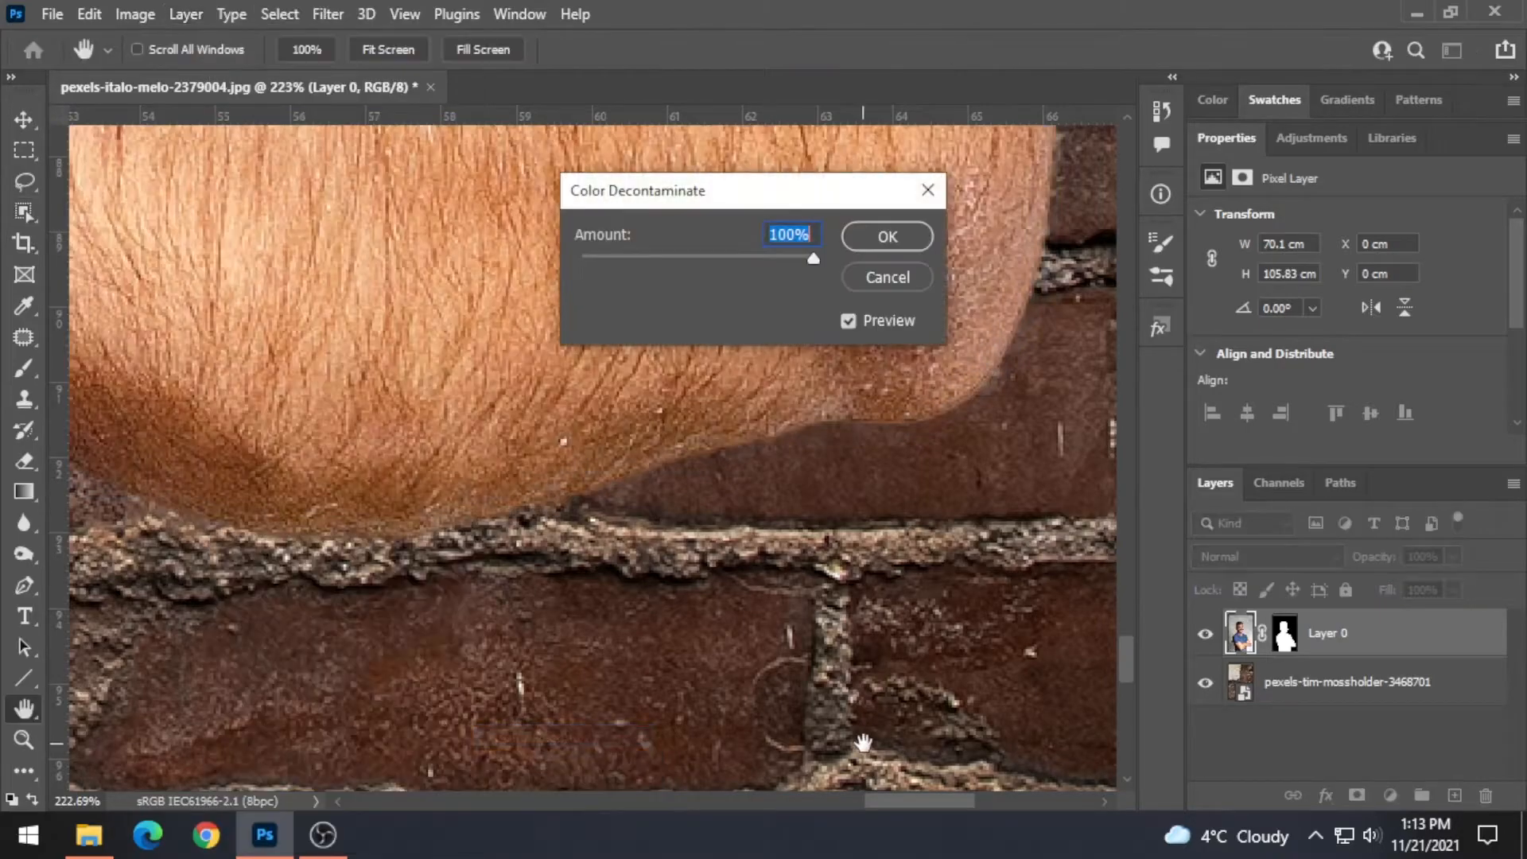
pyautogui.moveTo(735, 251); pyautogui.dragTo(651, 253)
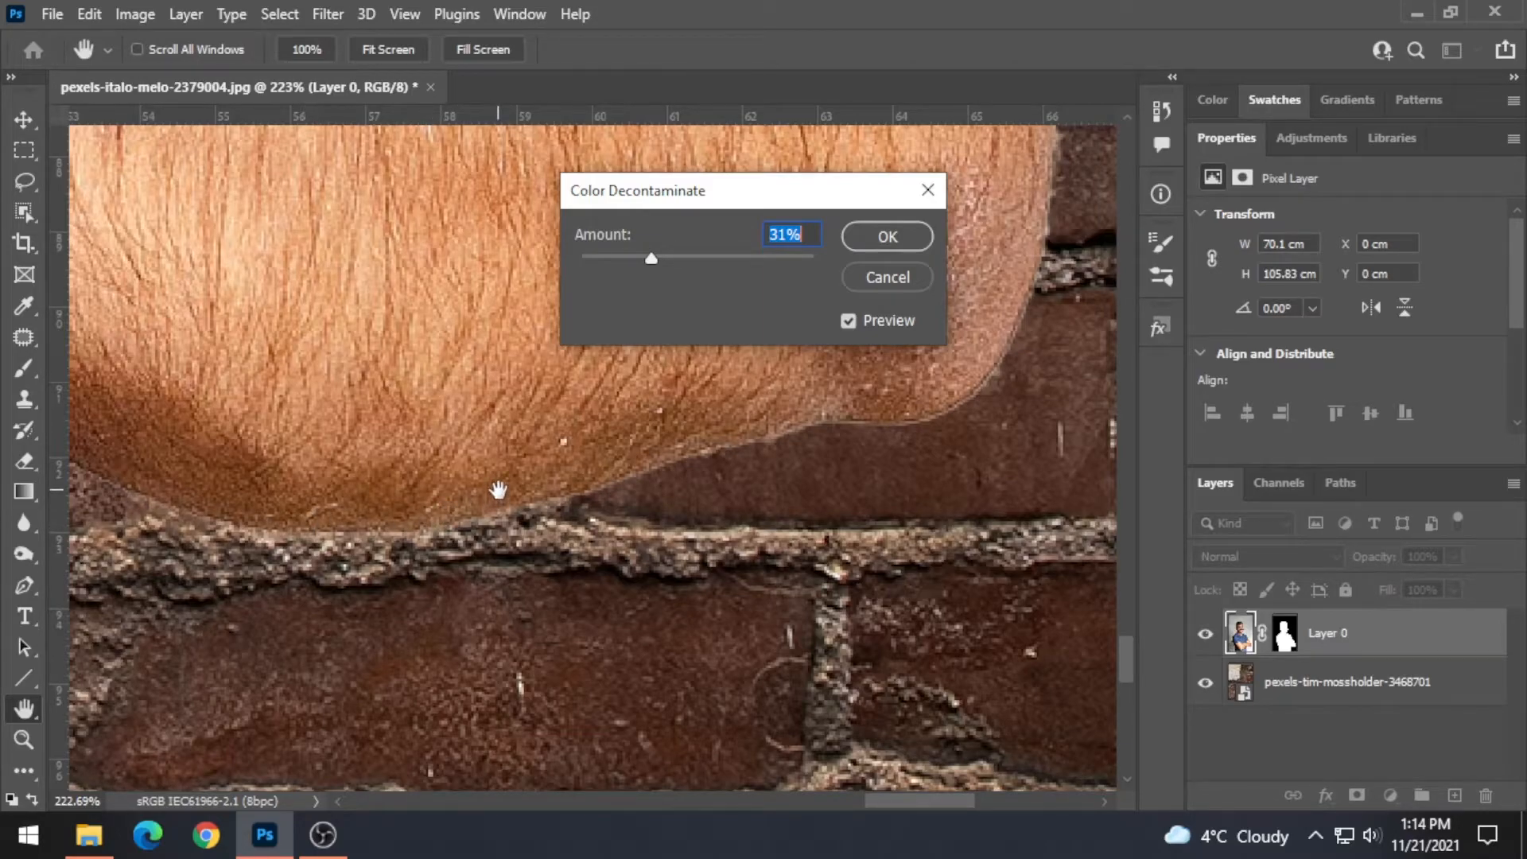
pyautogui.moveTo(655, 257); pyautogui.dragTo(790, 259)
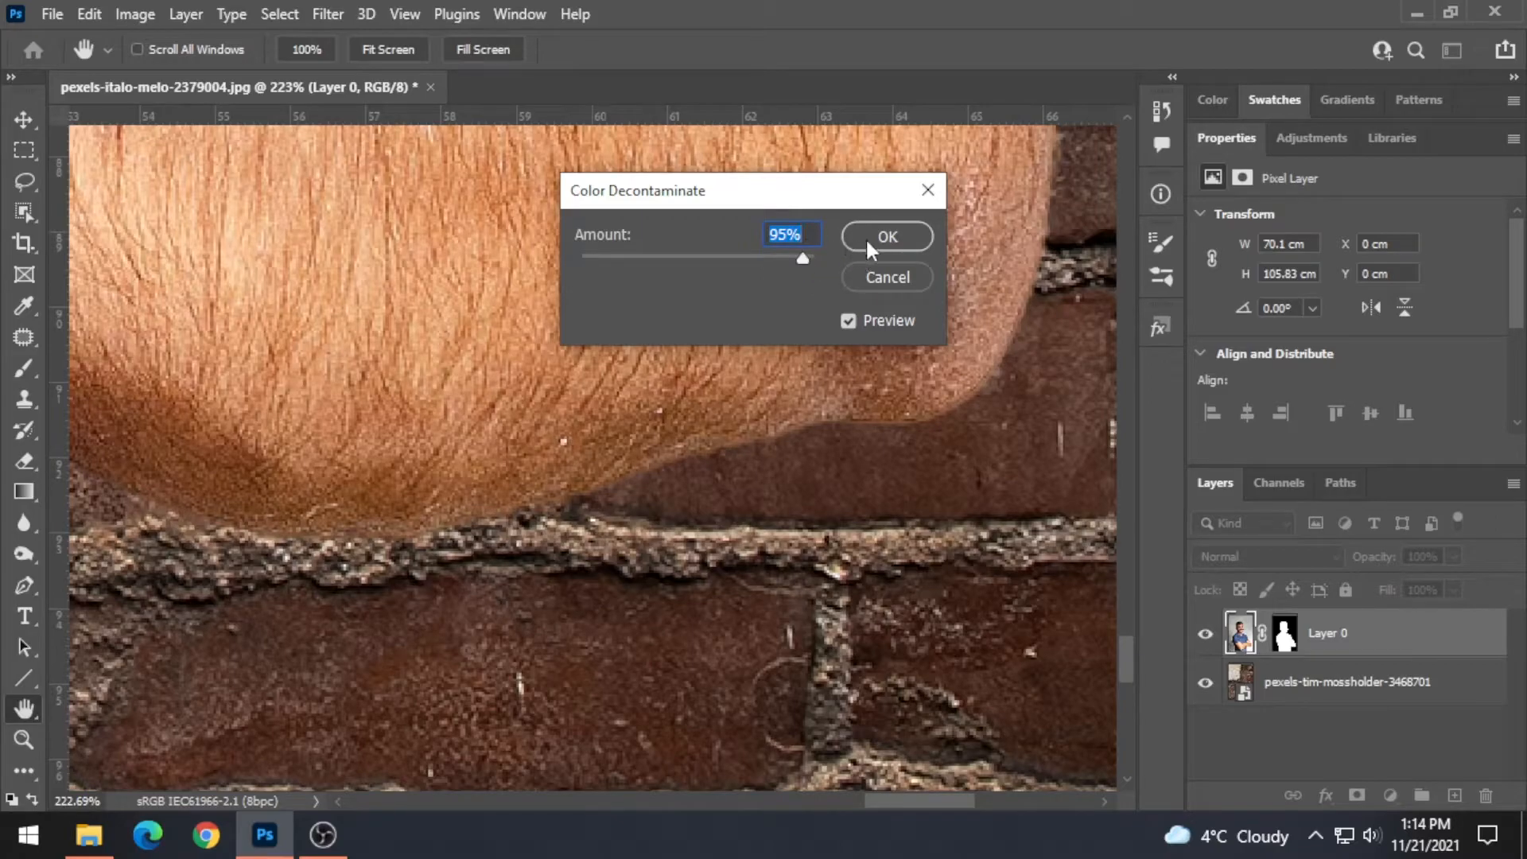
pyautogui.click(887, 237)
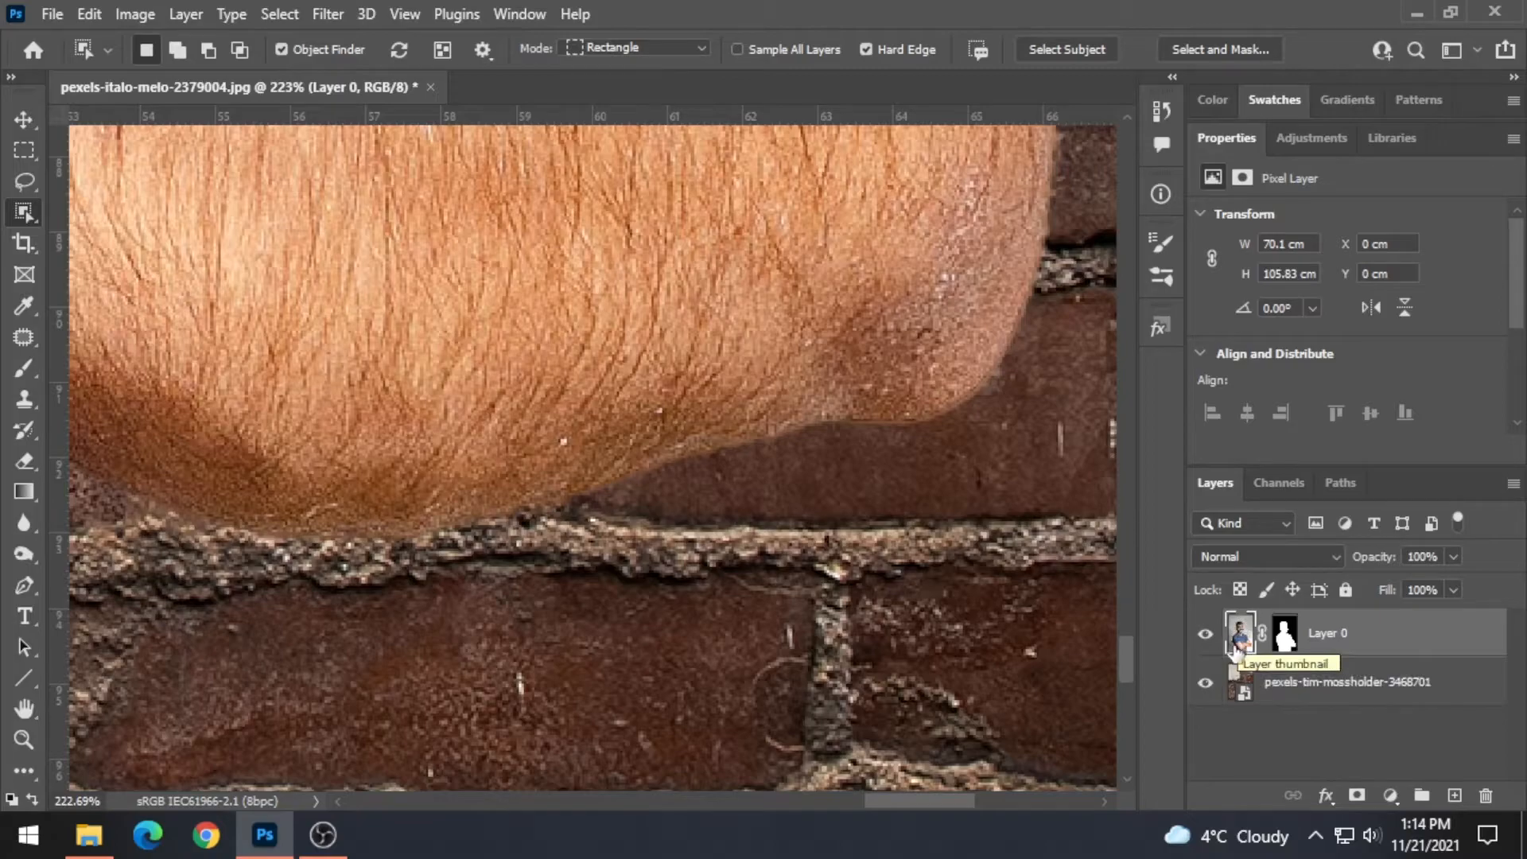
# Step: Disable Layer 0's mask and examine the decontaminated edge pixels along the elbow and shirt sleeve
pyautogui.keyDown('shift'); pyautogui.click(1284, 637); pyautogui.keyUp('shift')
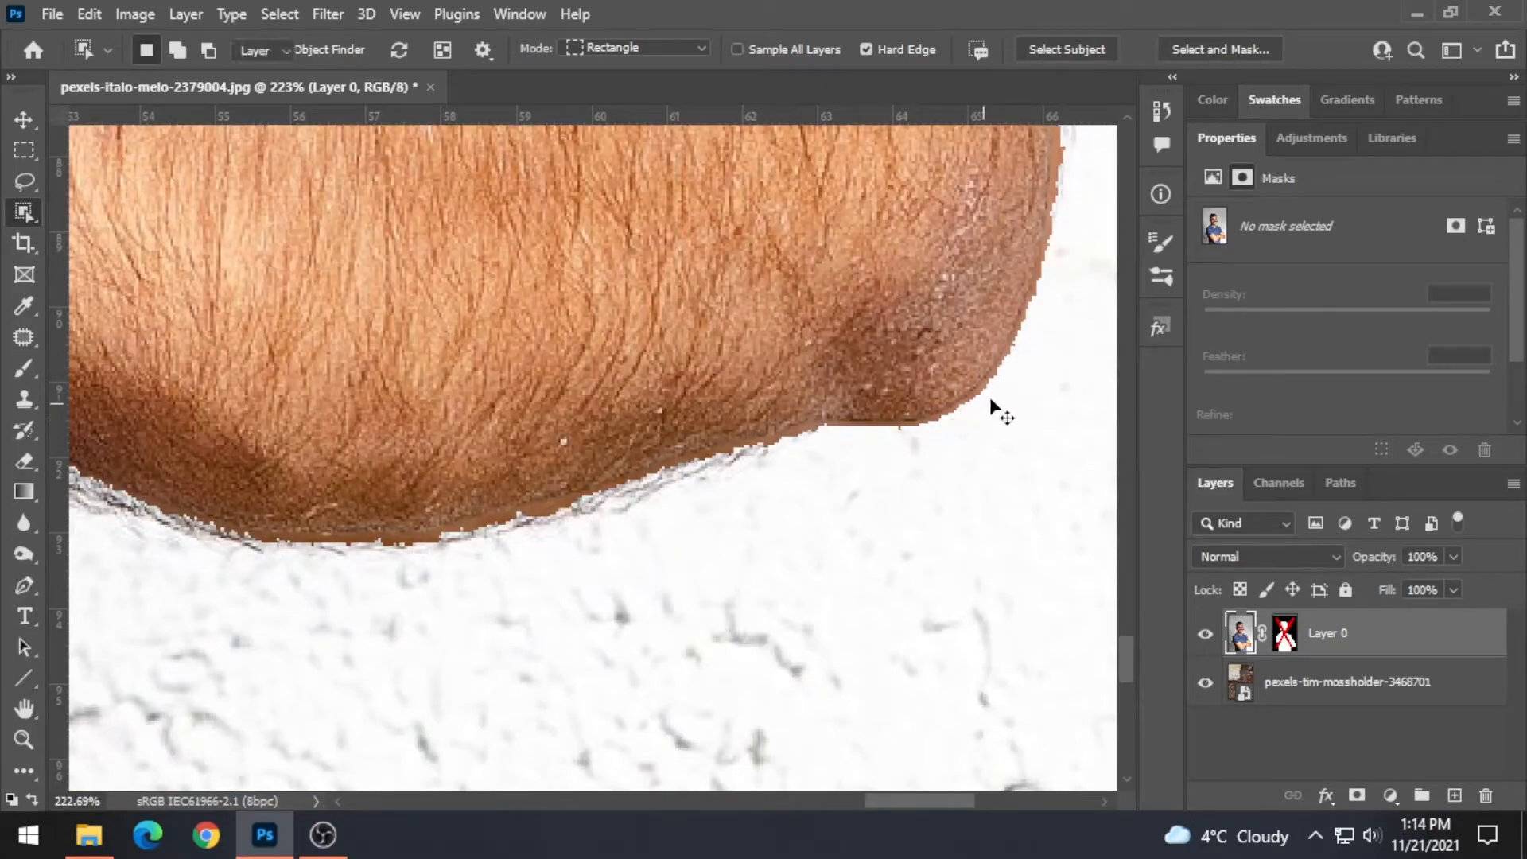
pyautogui.press('v')
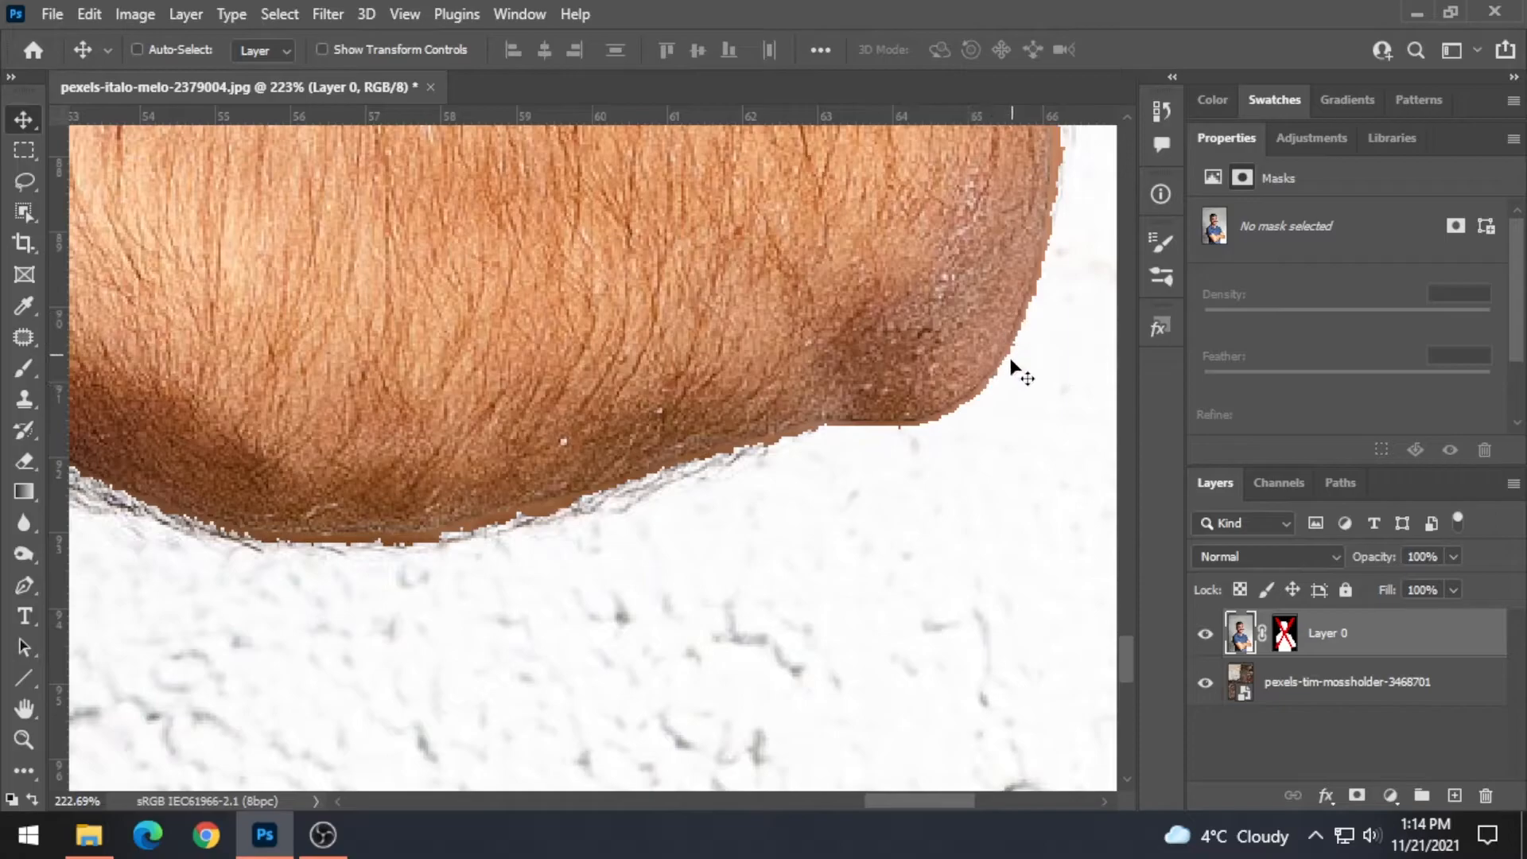
pyautogui.press('space')
pyautogui.moveTo(961, 324); pyautogui.dragTo(832, 604)
pyautogui.moveTo(382, 290); pyautogui.dragTo(630, 377)
pyautogui.moveTo(768, 338); pyautogui.dragTo(706, 461)
pyautogui.hotkey('ctrl', 'space')
pyautogui.moveTo(842, 449); pyautogui.dragTo(922, 476)
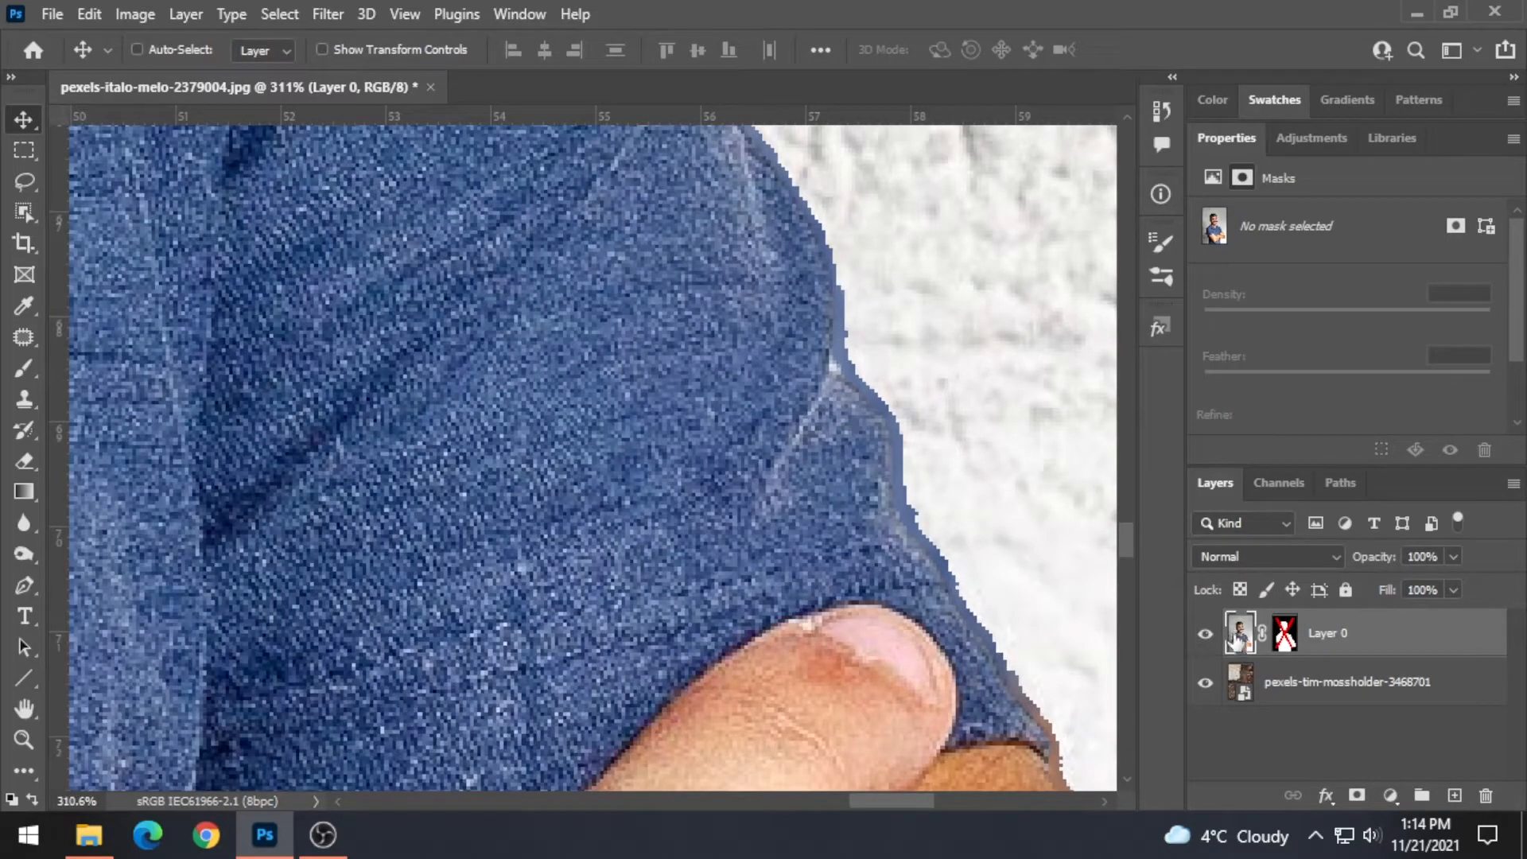
# Step: Re-enable Layer 0's mask, compare the sleeve edge against the wall, and review the whole composite
pyautogui.keyDown('shift'); pyautogui.click(1286, 641); pyautogui.keyUp('shift')
pyautogui.keyDown('shift'); pyautogui.click(1285, 637); pyautogui.keyUp('shift')
pyautogui.keyDown('shift'); pyautogui.click(1285, 638); pyautogui.keyUp('shift')
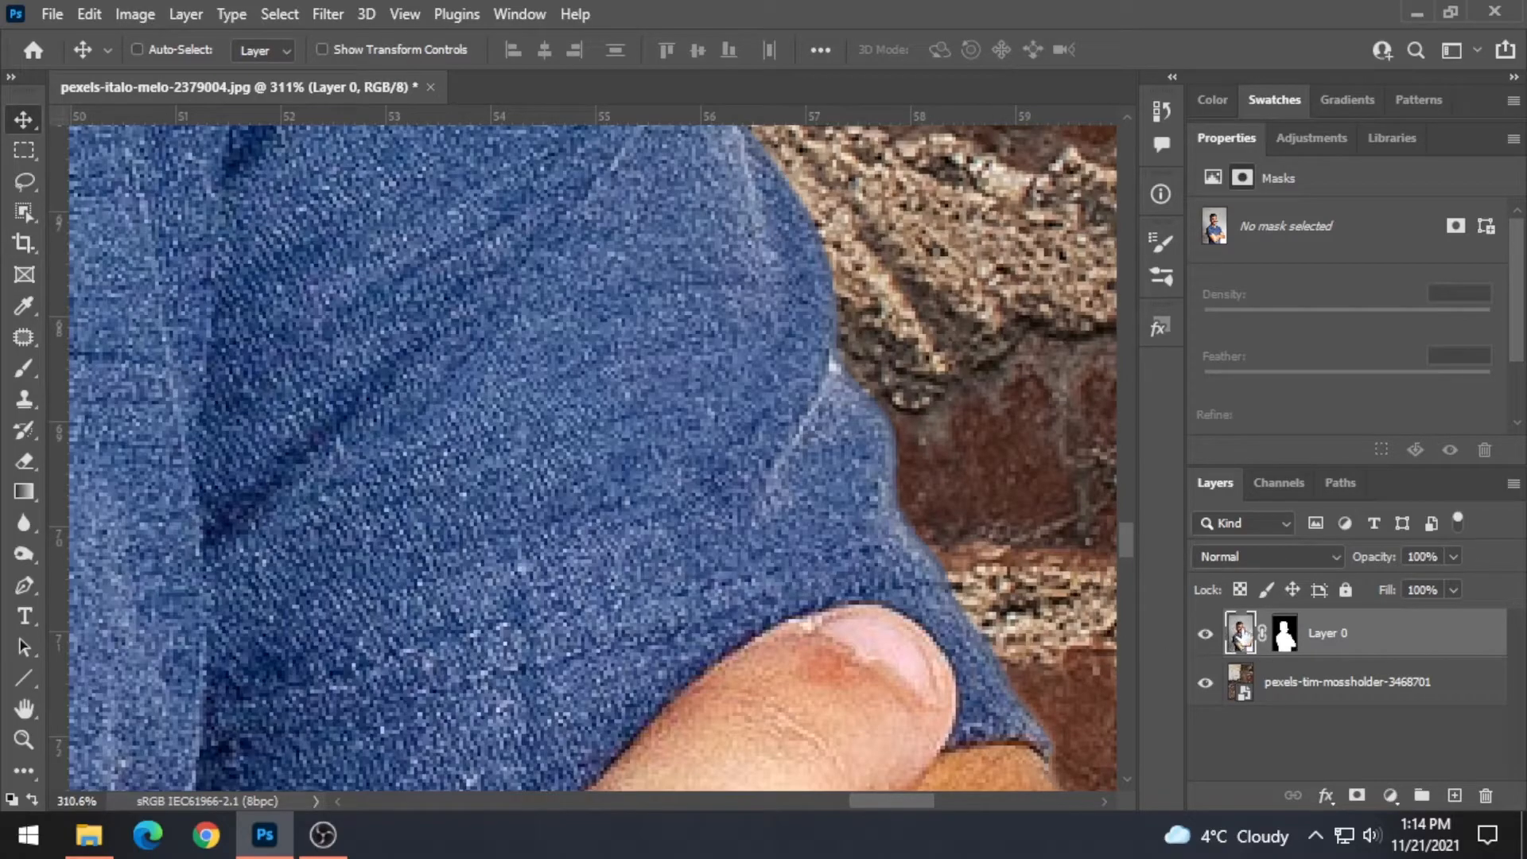
pyautogui.moveTo(914, 475); pyautogui.dragTo(672, 556)
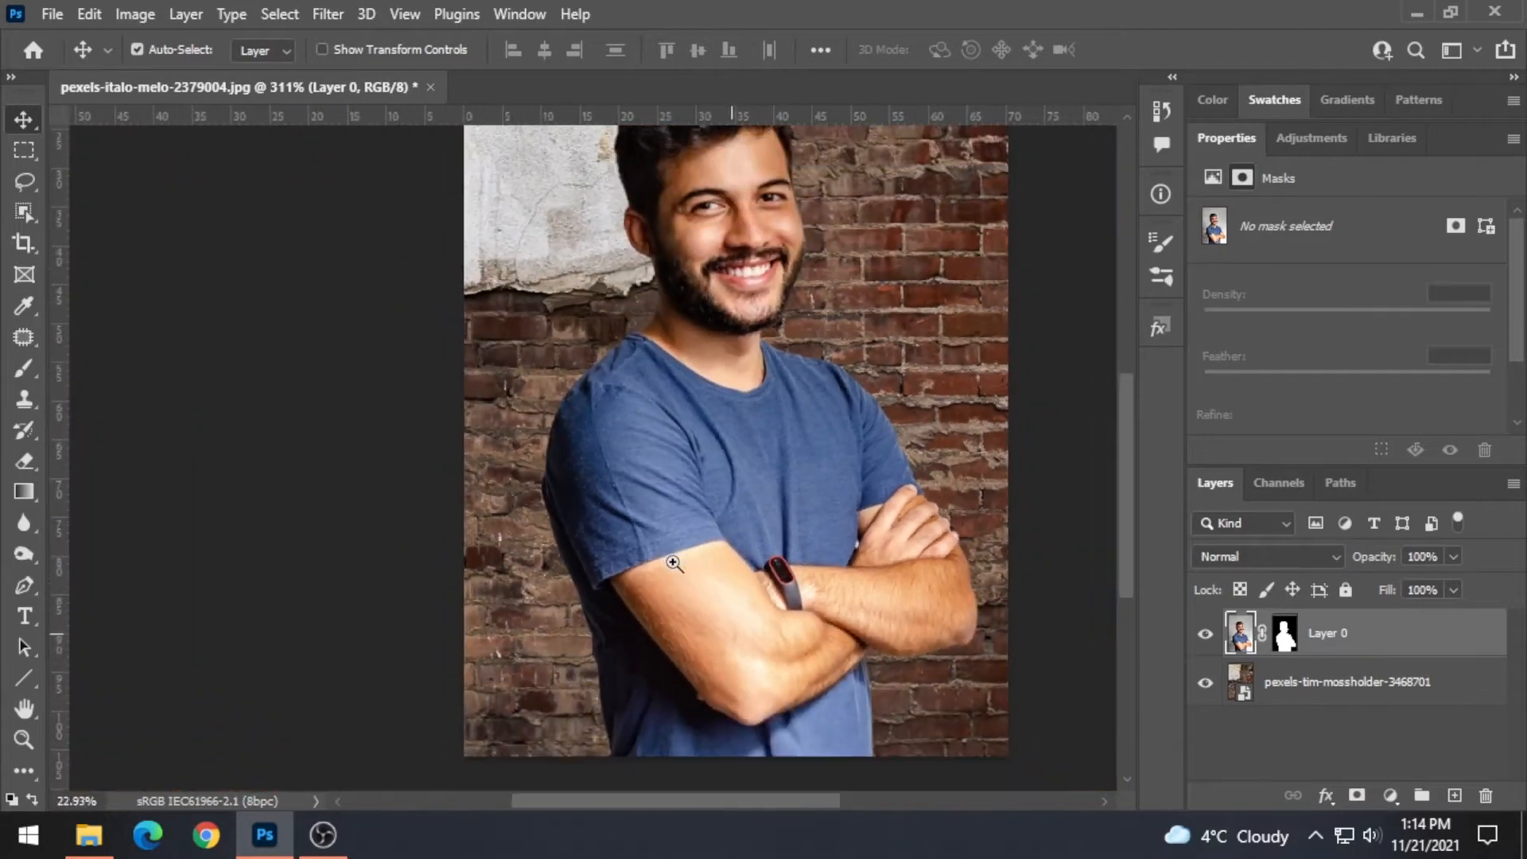
pyautogui.moveTo(834, 344); pyautogui.dragTo(780, 431)
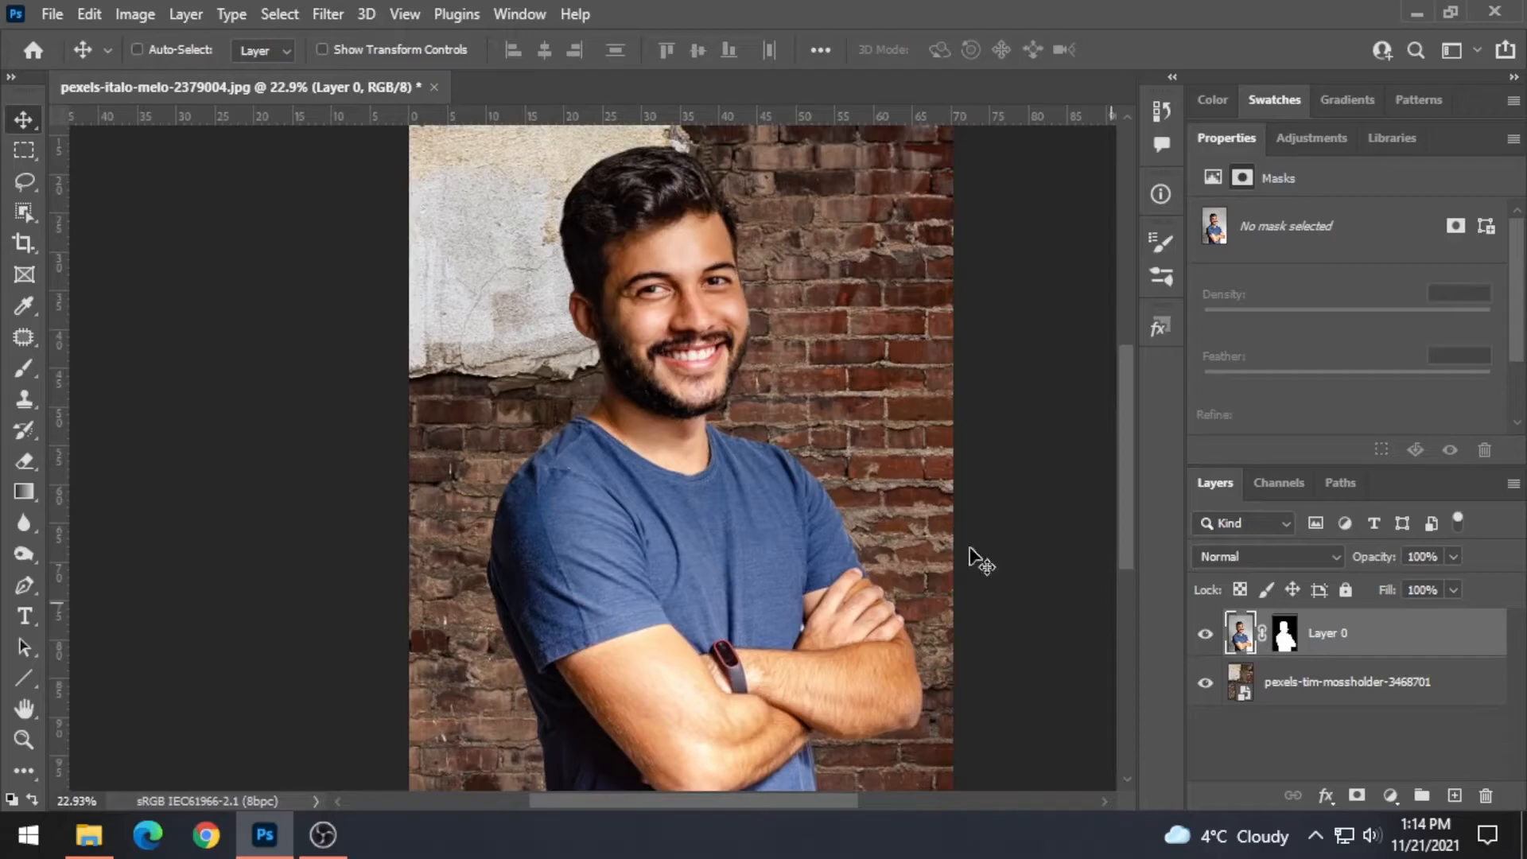
pyautogui.moveTo(724, 465); pyautogui.dragTo(699, 481)
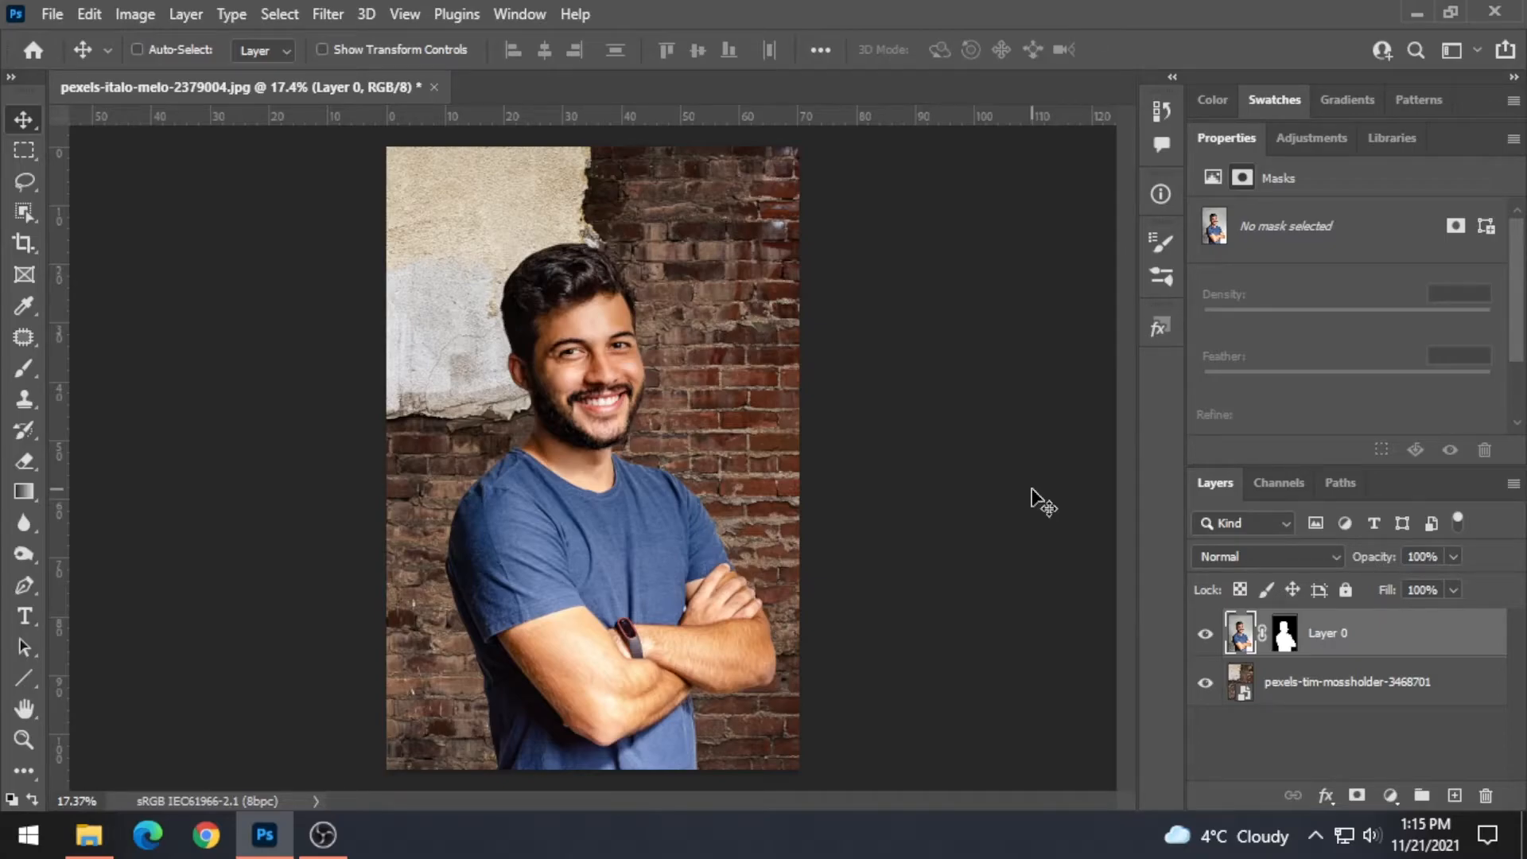
# Step: Enable the Harmonization neural filter on Layer 0 with the wall image layer as its reference
pyautogui.click(324, 13)
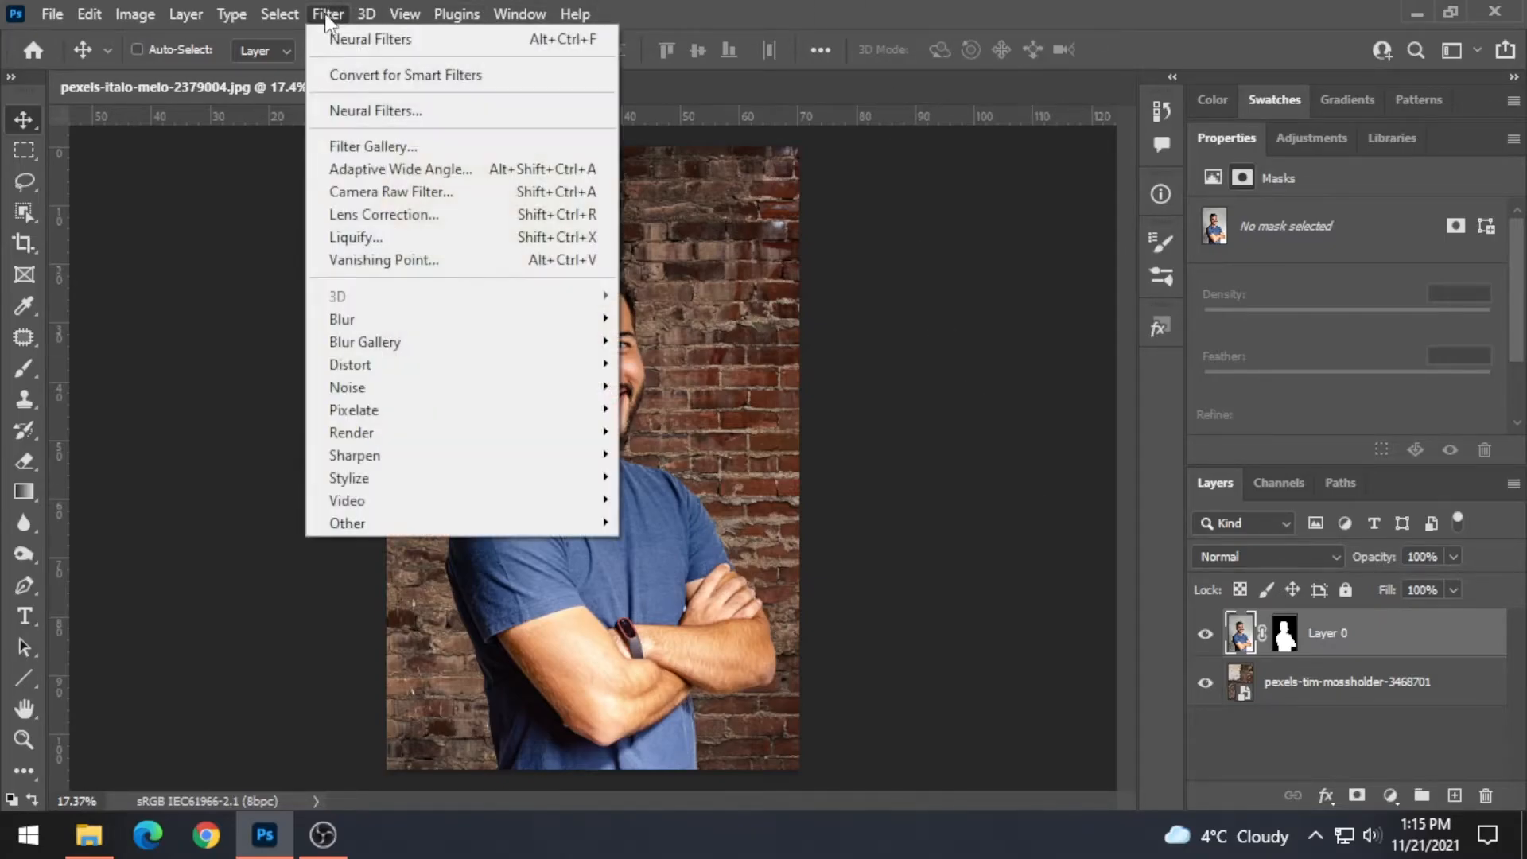
pyautogui.click(463, 113)
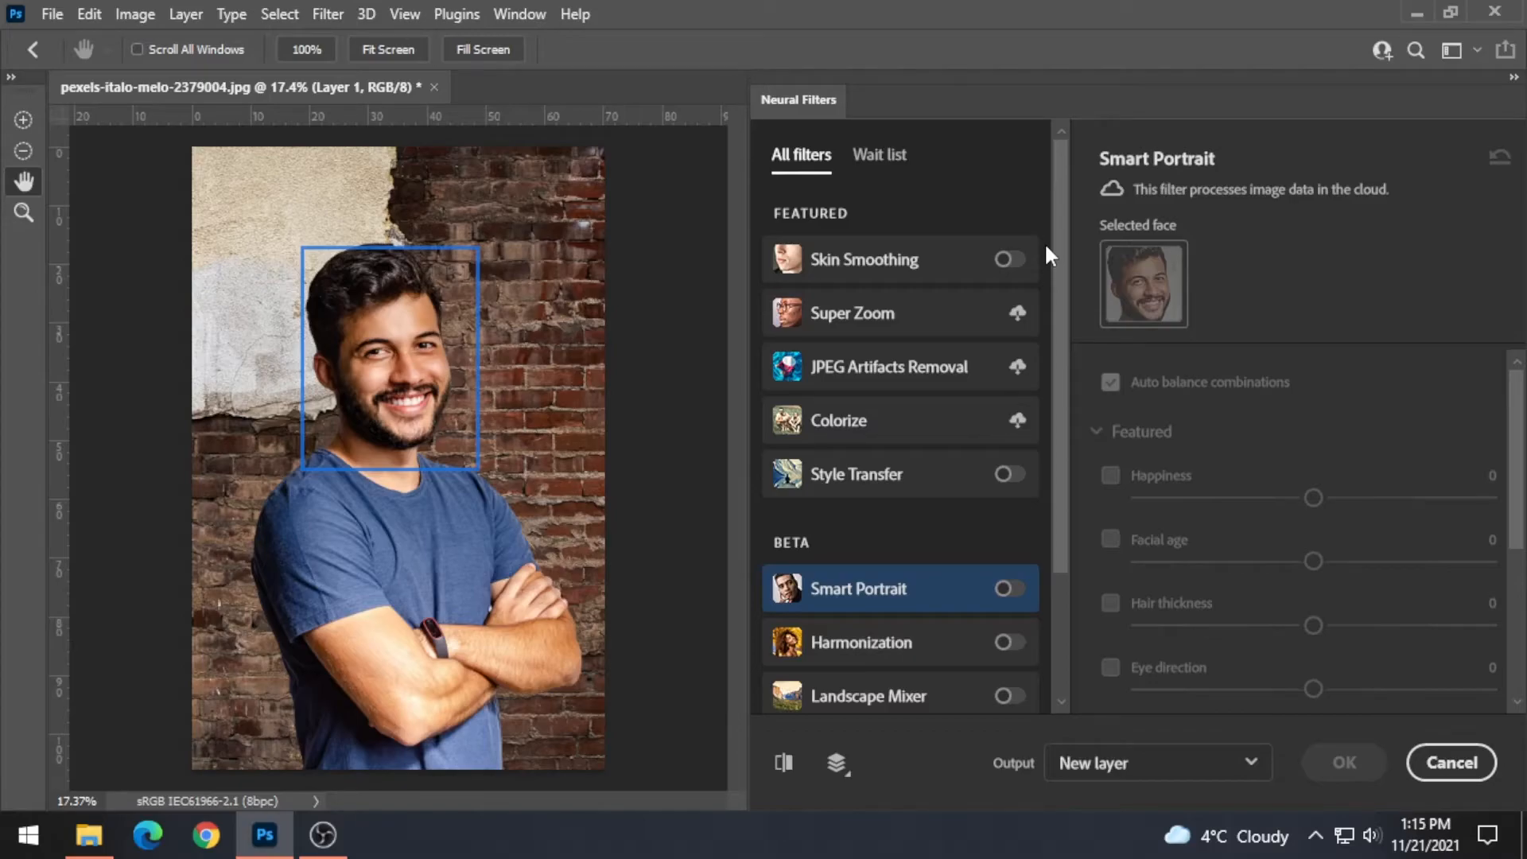
pyautogui.scroll(-2, 907, 557)
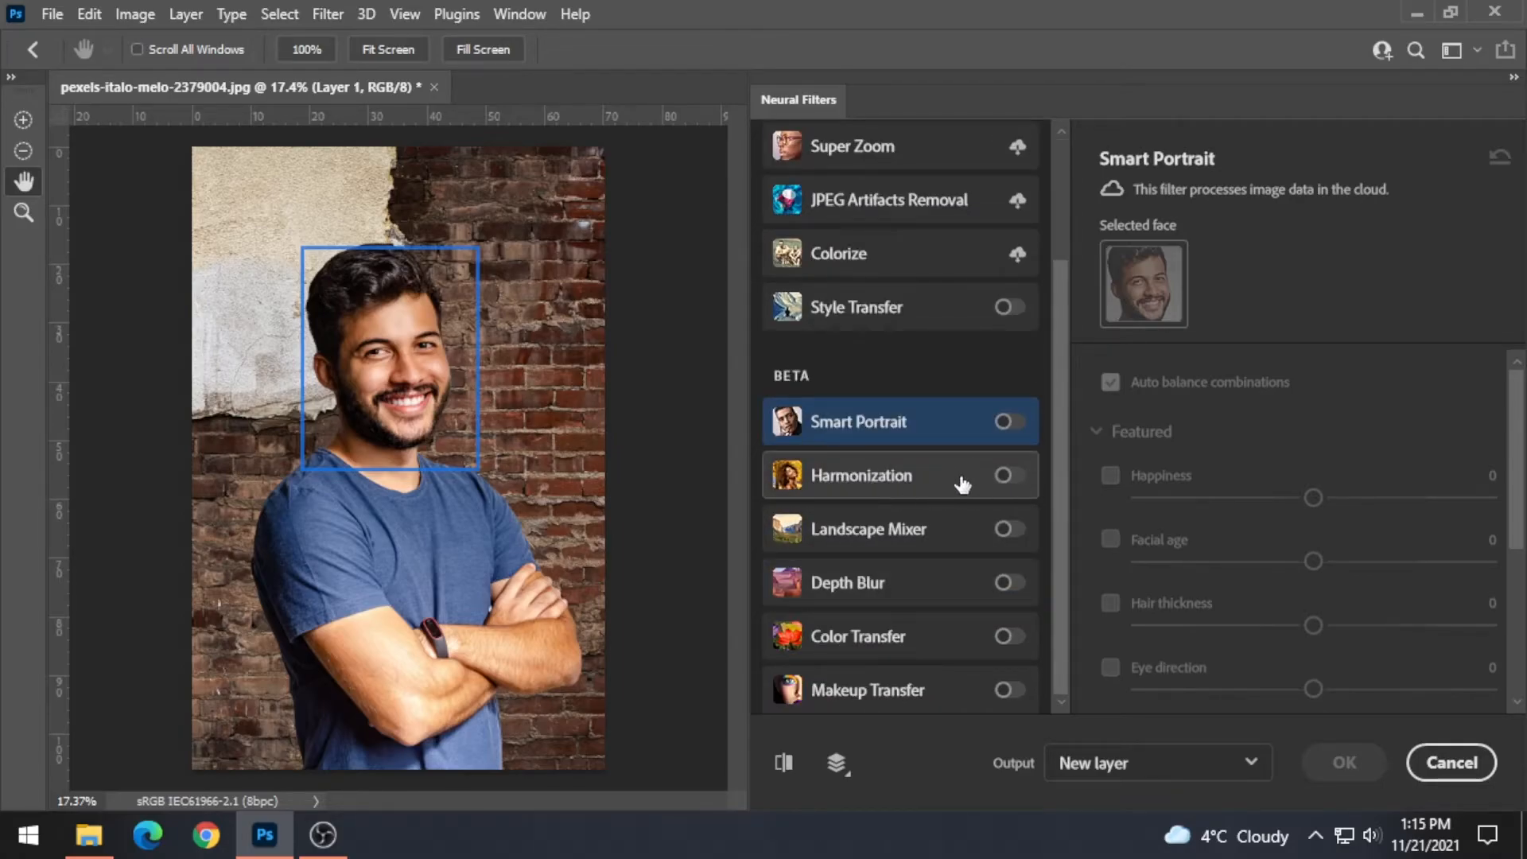
pyautogui.click(1001, 476)
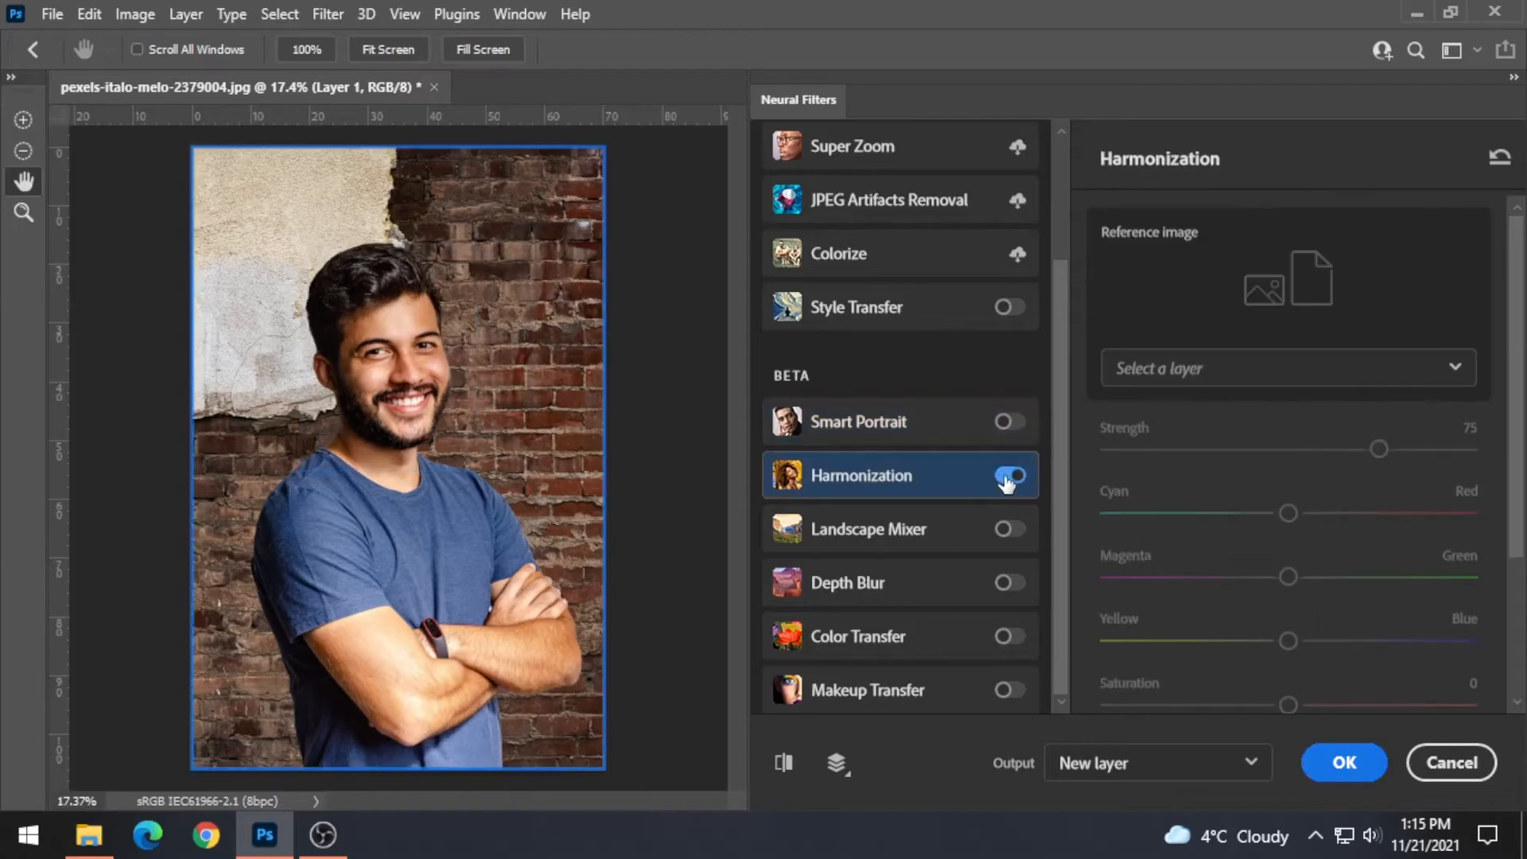
pyautogui.click(1213, 374)
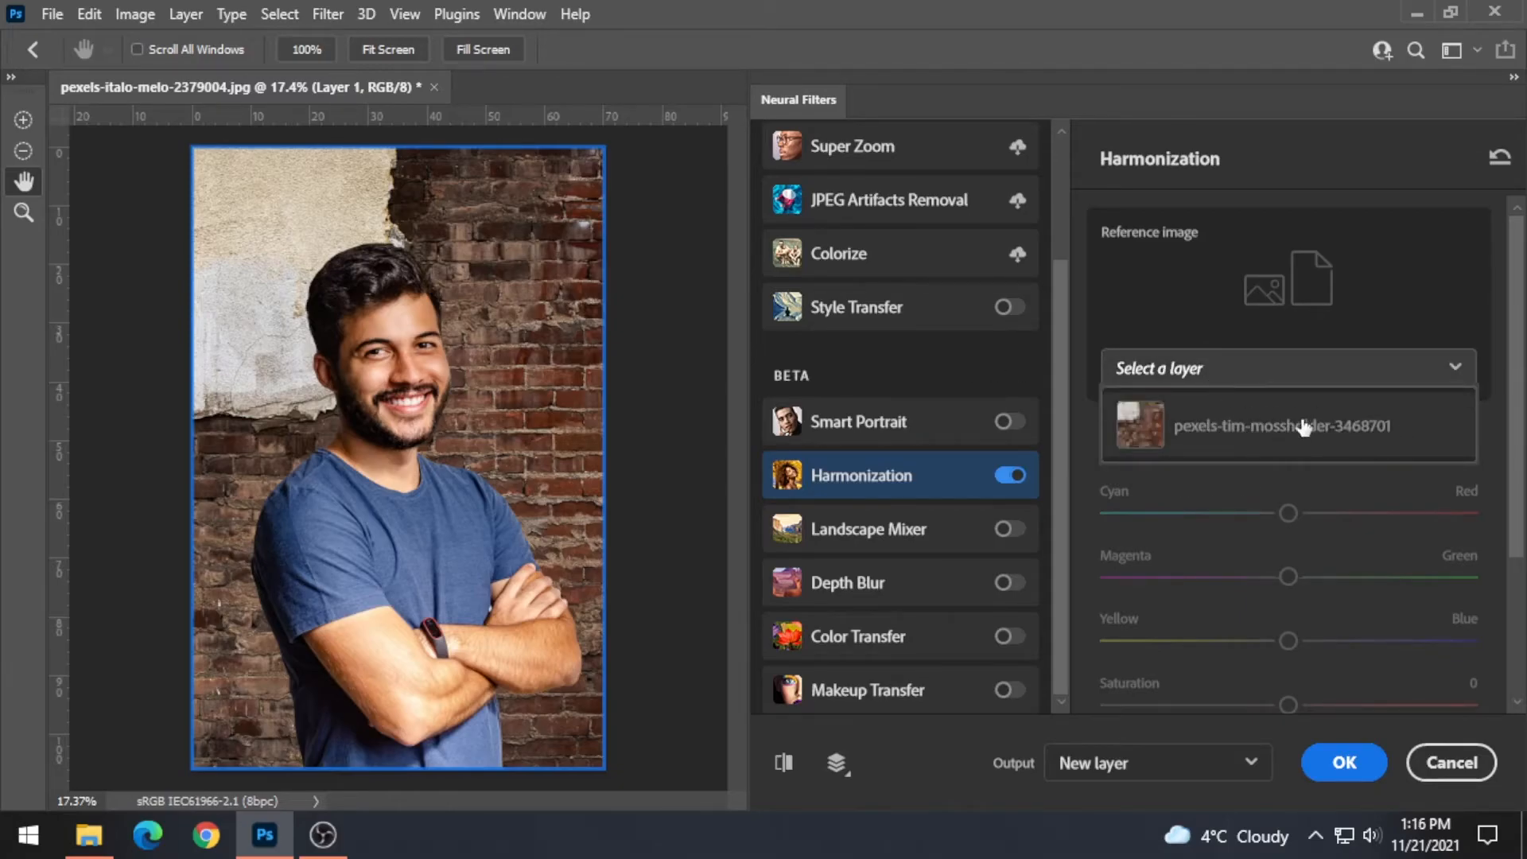
pyautogui.click(1185, 429)
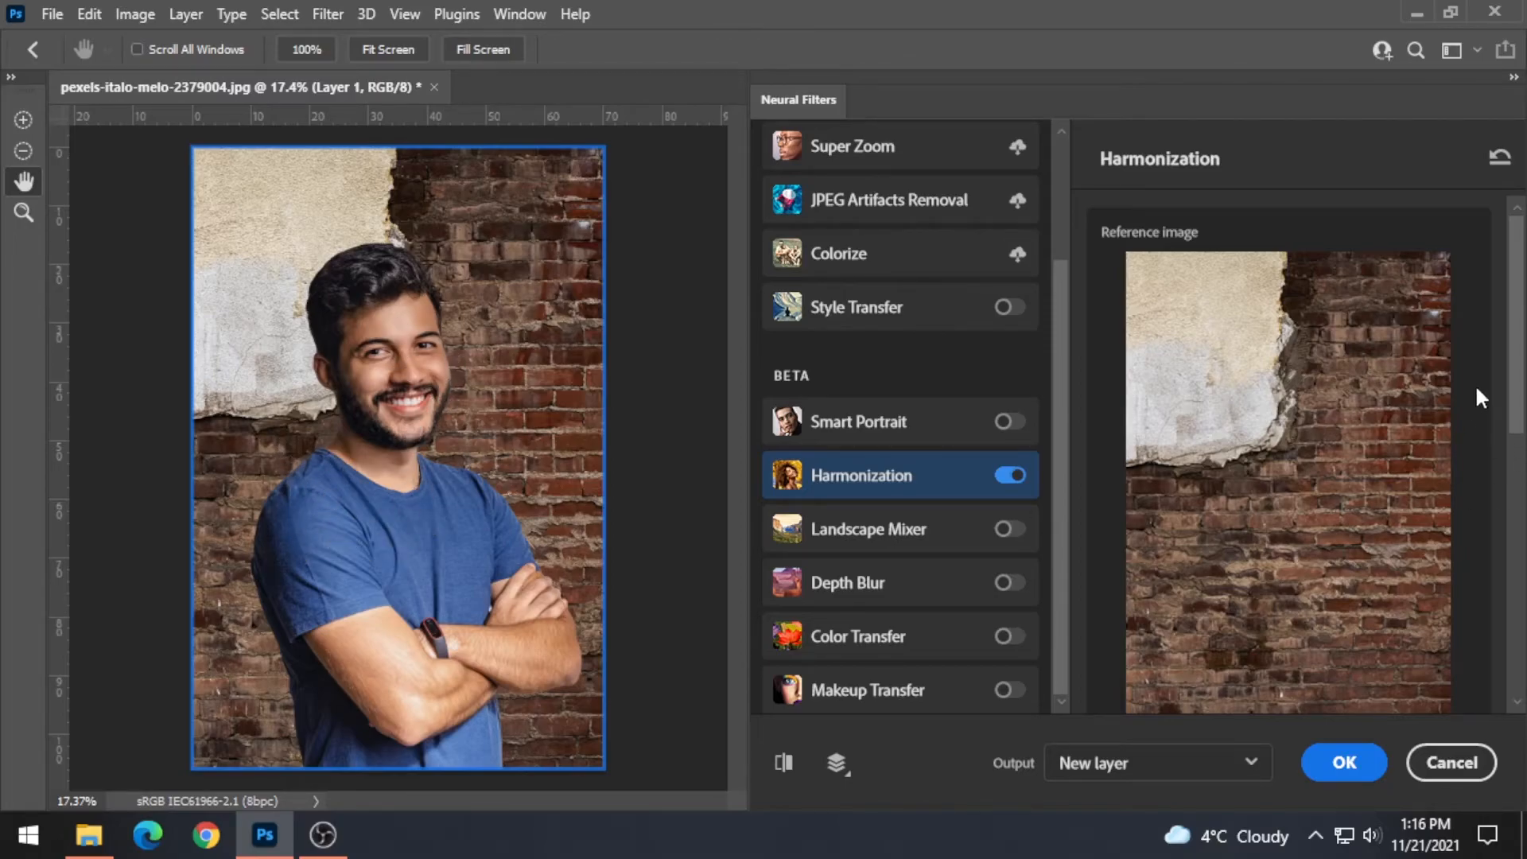
# Step: Test a weaker Harmonization strength of about 27, then raise the strength to 93
pyautogui.moveTo(1515, 362); pyautogui.dragTo(1515, 529)
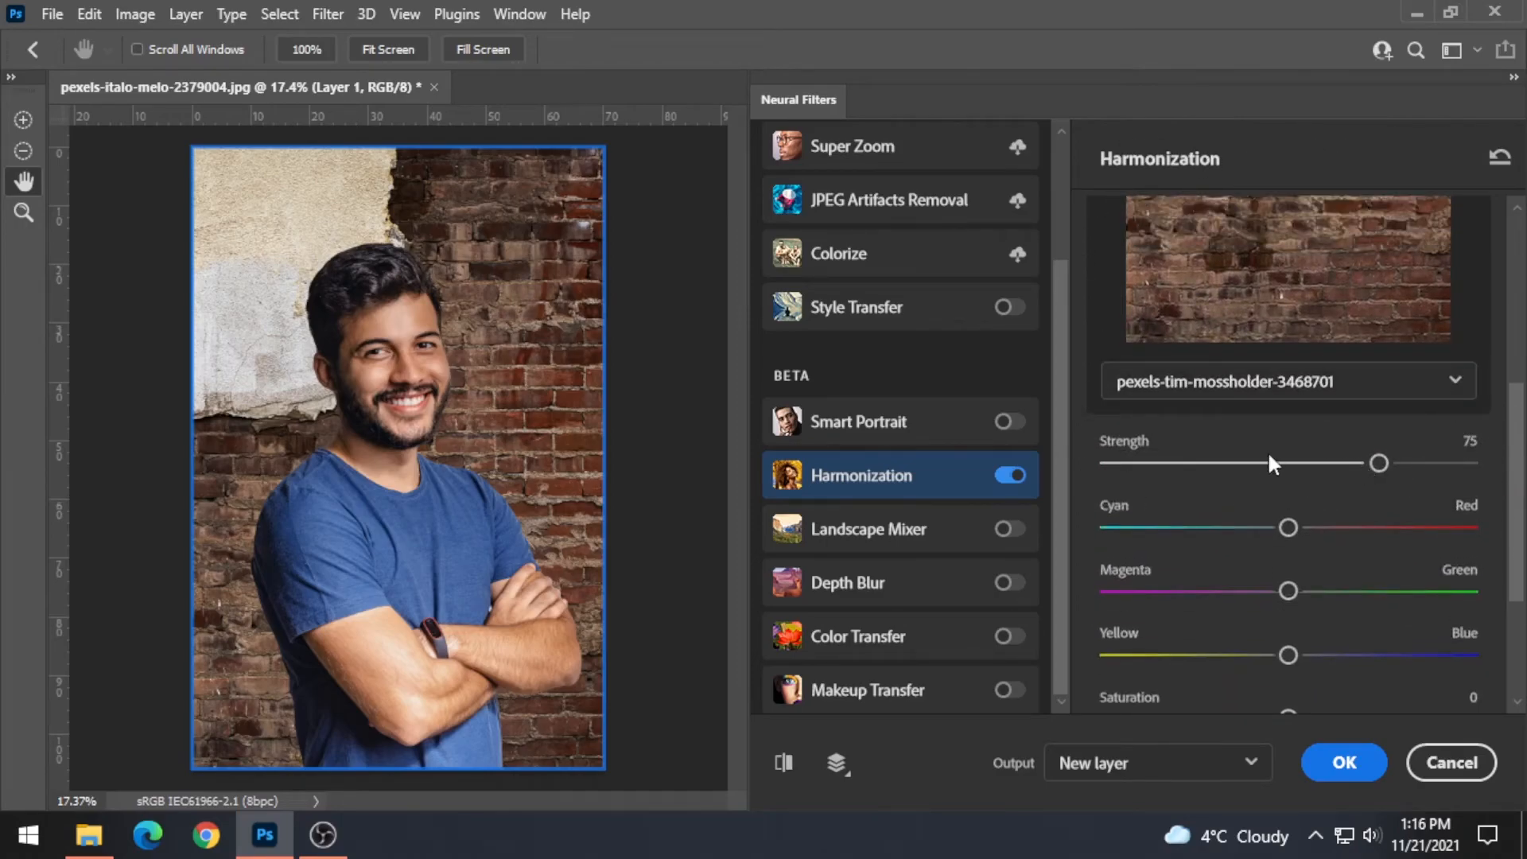
pyautogui.moveTo(1371, 468); pyautogui.dragTo(1202, 468)
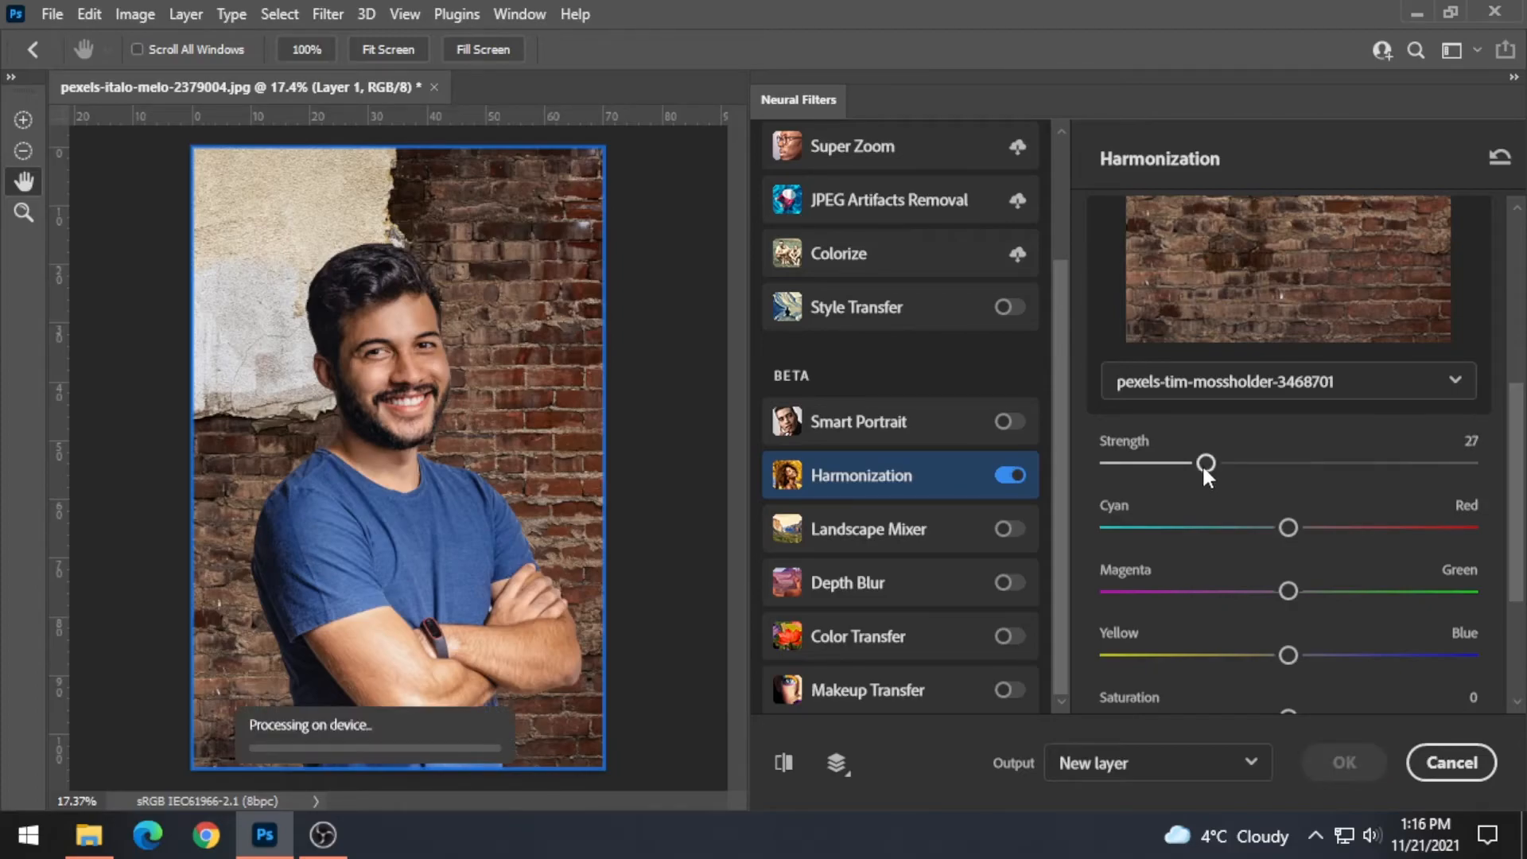
pyautogui.moveTo(1204, 463); pyautogui.dragTo(1342, 463)
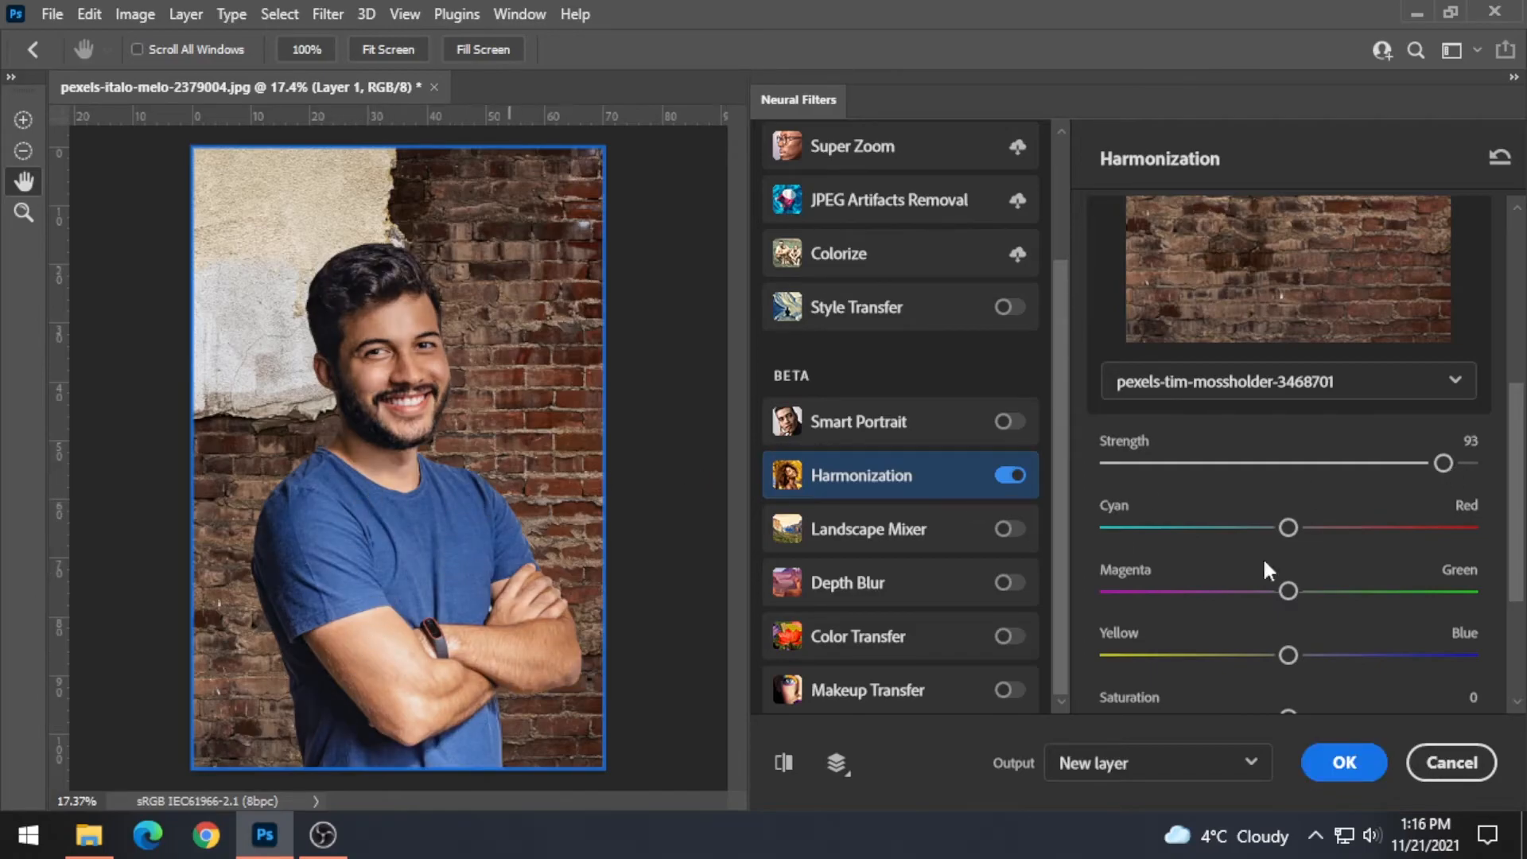
# Step: Lower the Harmonization brightness to about -7 with saturation near neutral, and apply the filter as a new layer
pyautogui.moveTo(1511, 464); pyautogui.dragTo(1512, 558)
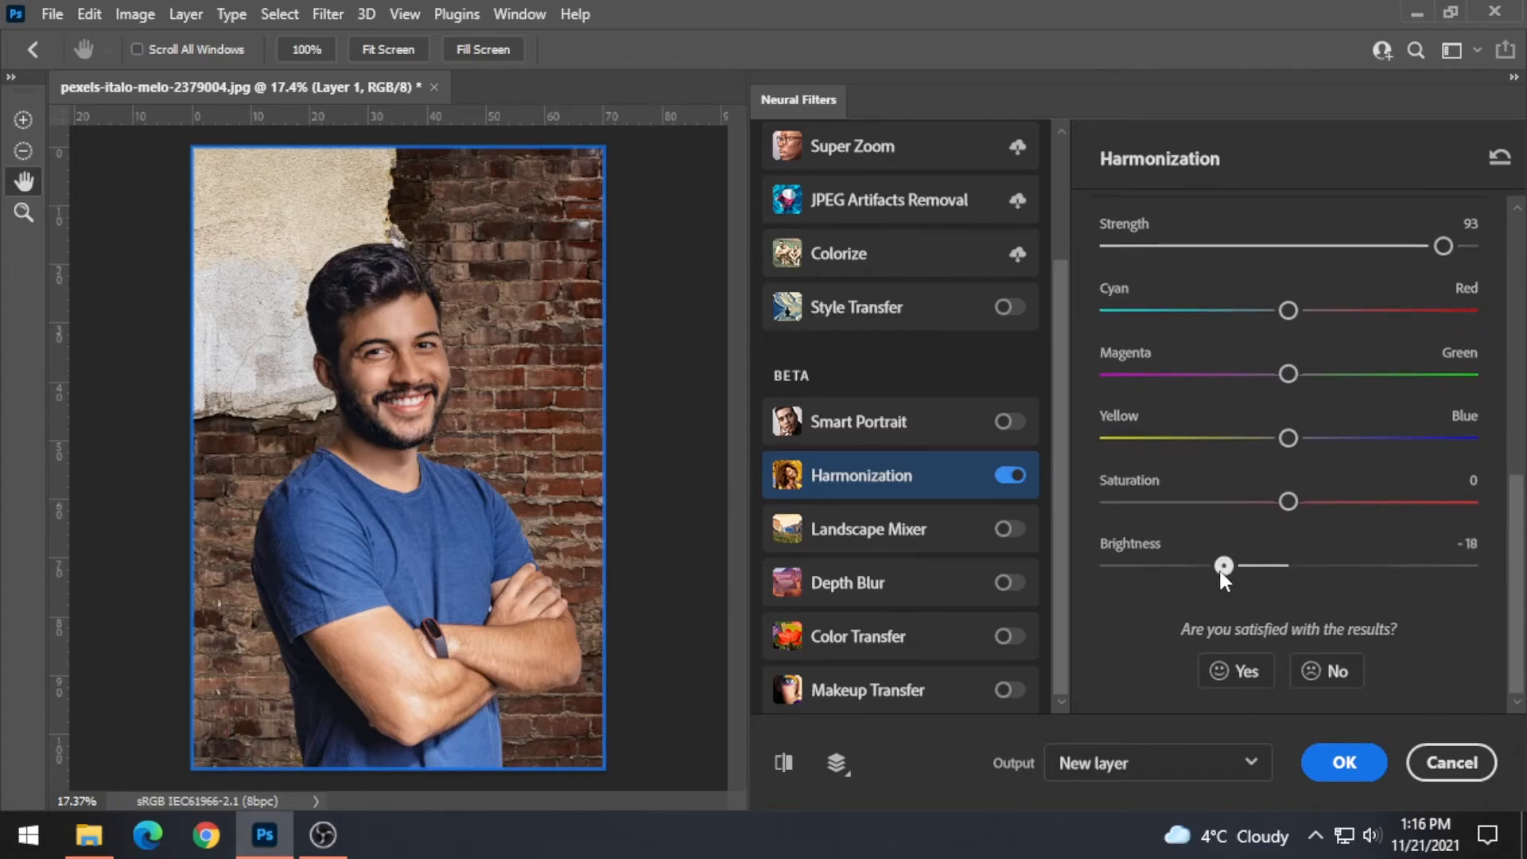
pyautogui.moveTo(1189, 566); pyautogui.dragTo(1261, 562)
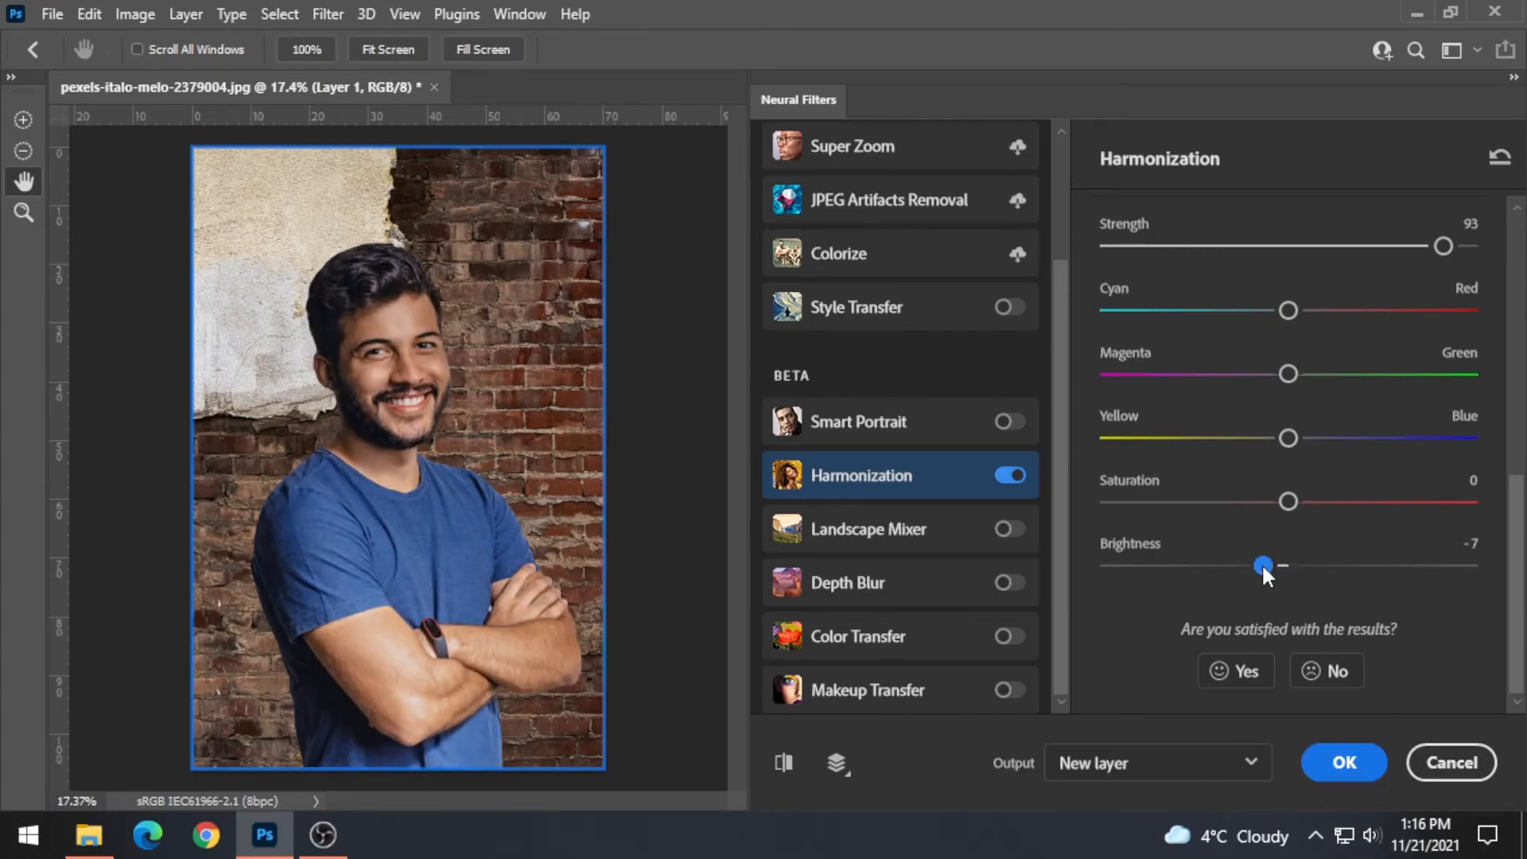
pyautogui.click(1265, 566)
pyautogui.moveTo(1336, 503); pyautogui.dragTo(1285, 503)
pyautogui.click(1341, 763)
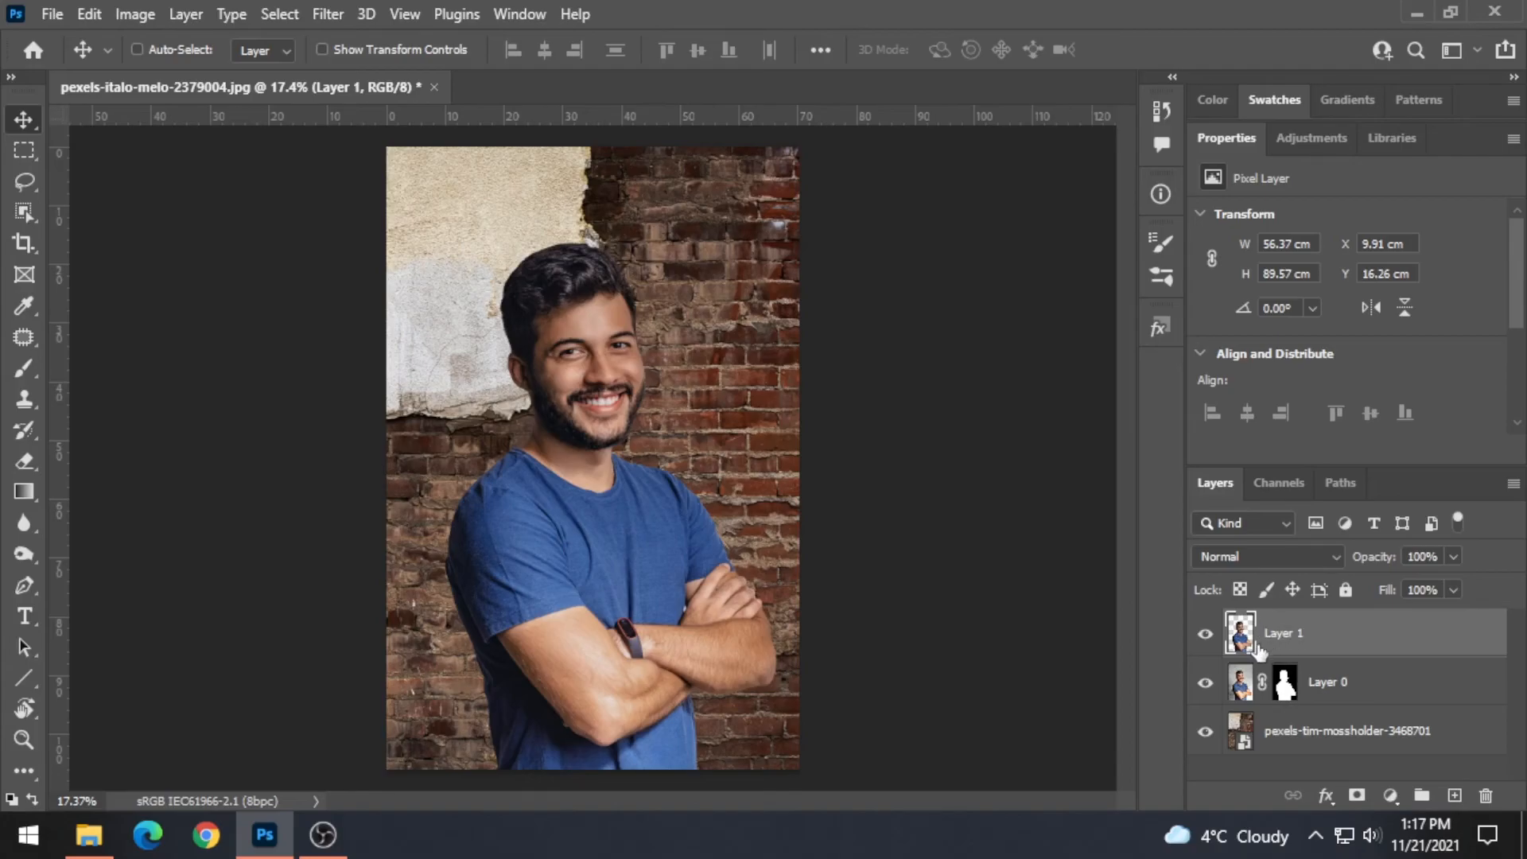
# Step: Toggle Layer 1's visibility off and on twice to compare the man's colors before and after harmonization
pyautogui.click(1206, 636)
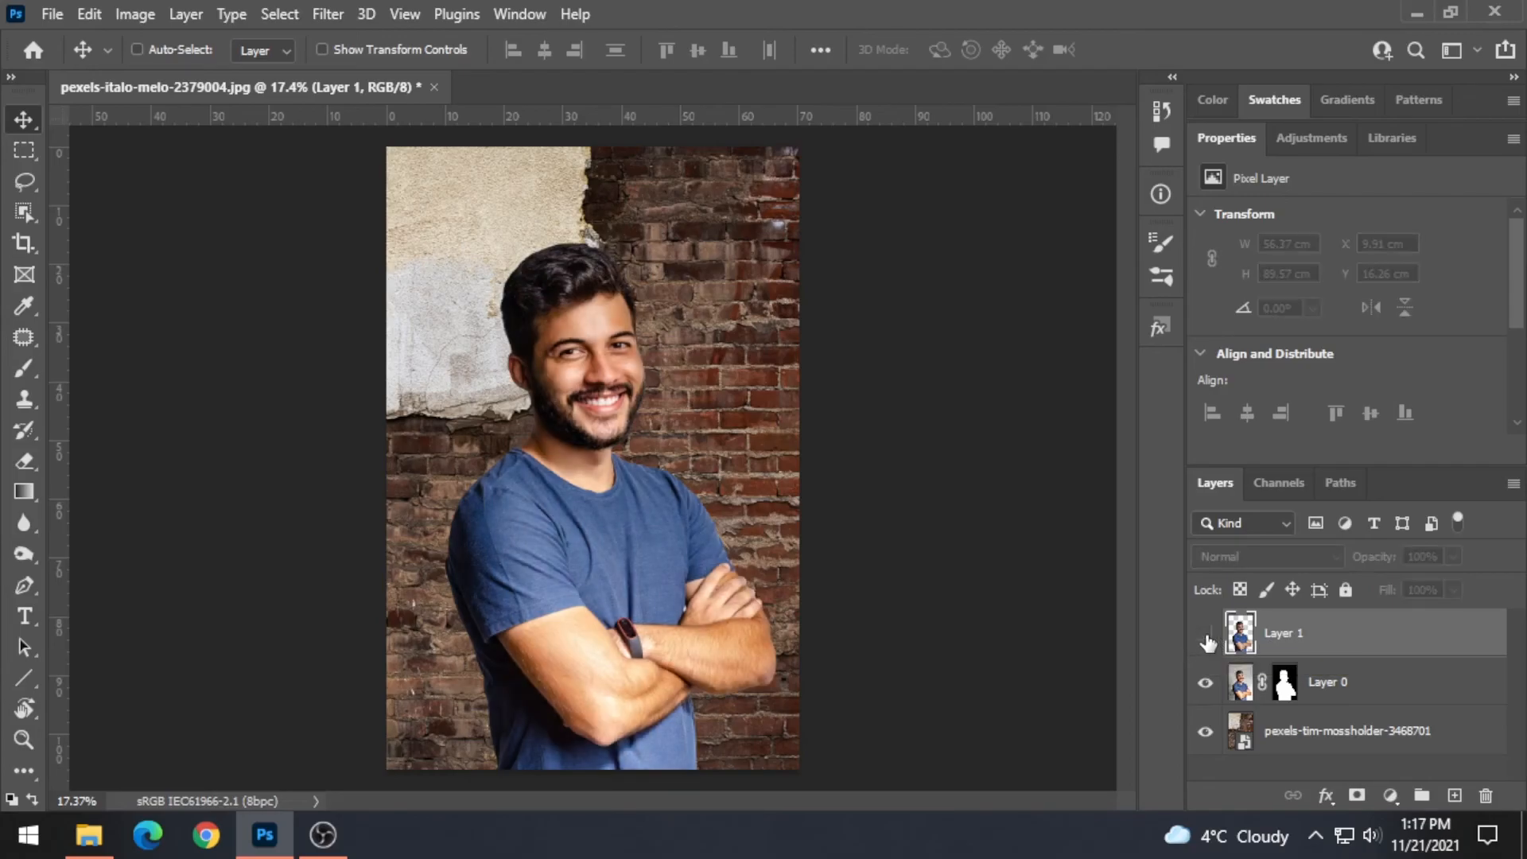
pyautogui.click(1206, 636)
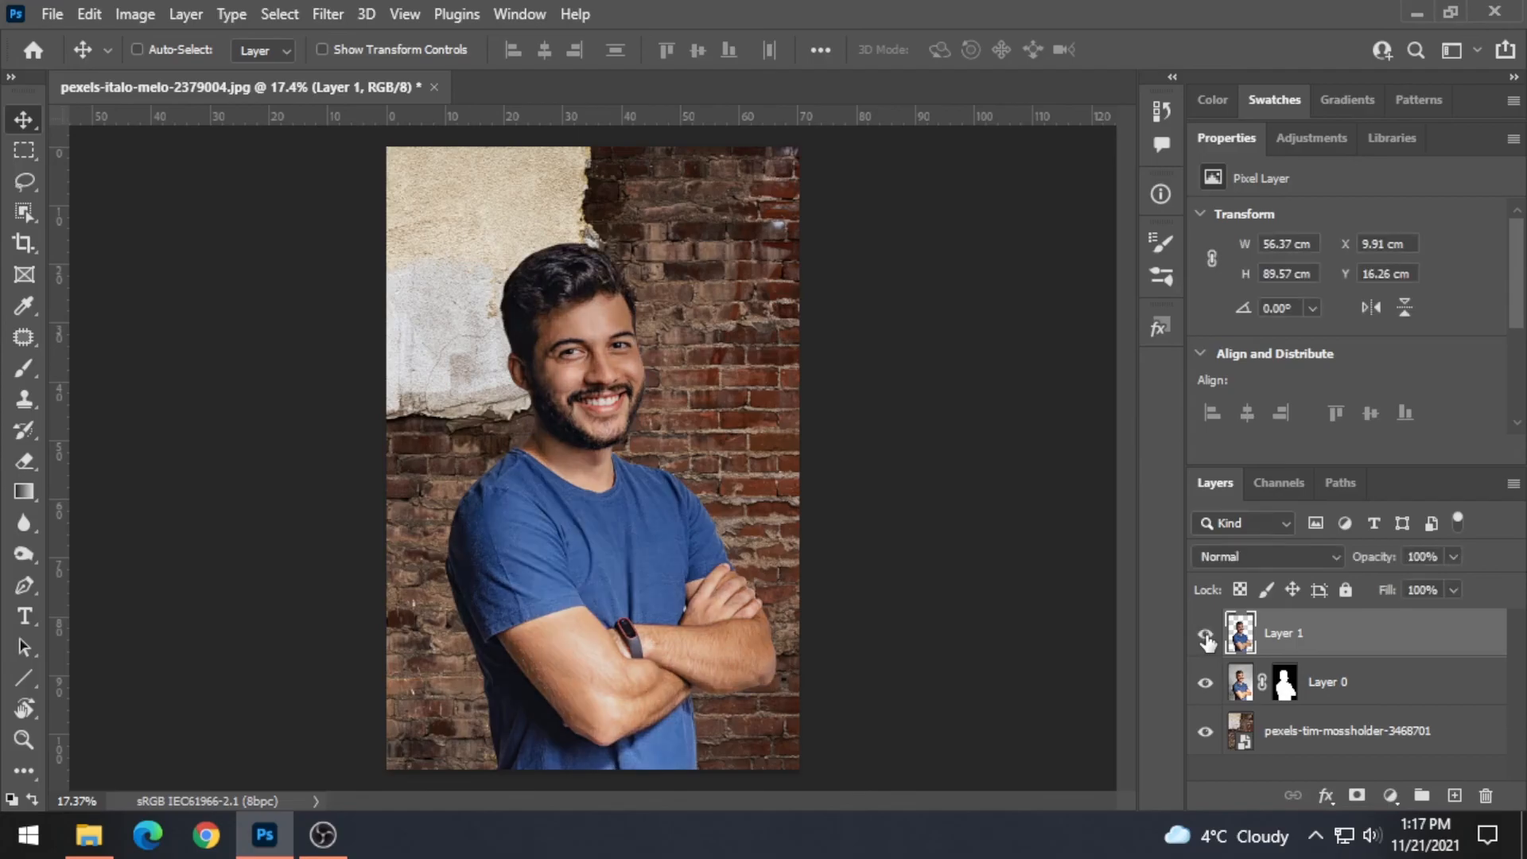
pyautogui.click(1207, 636)
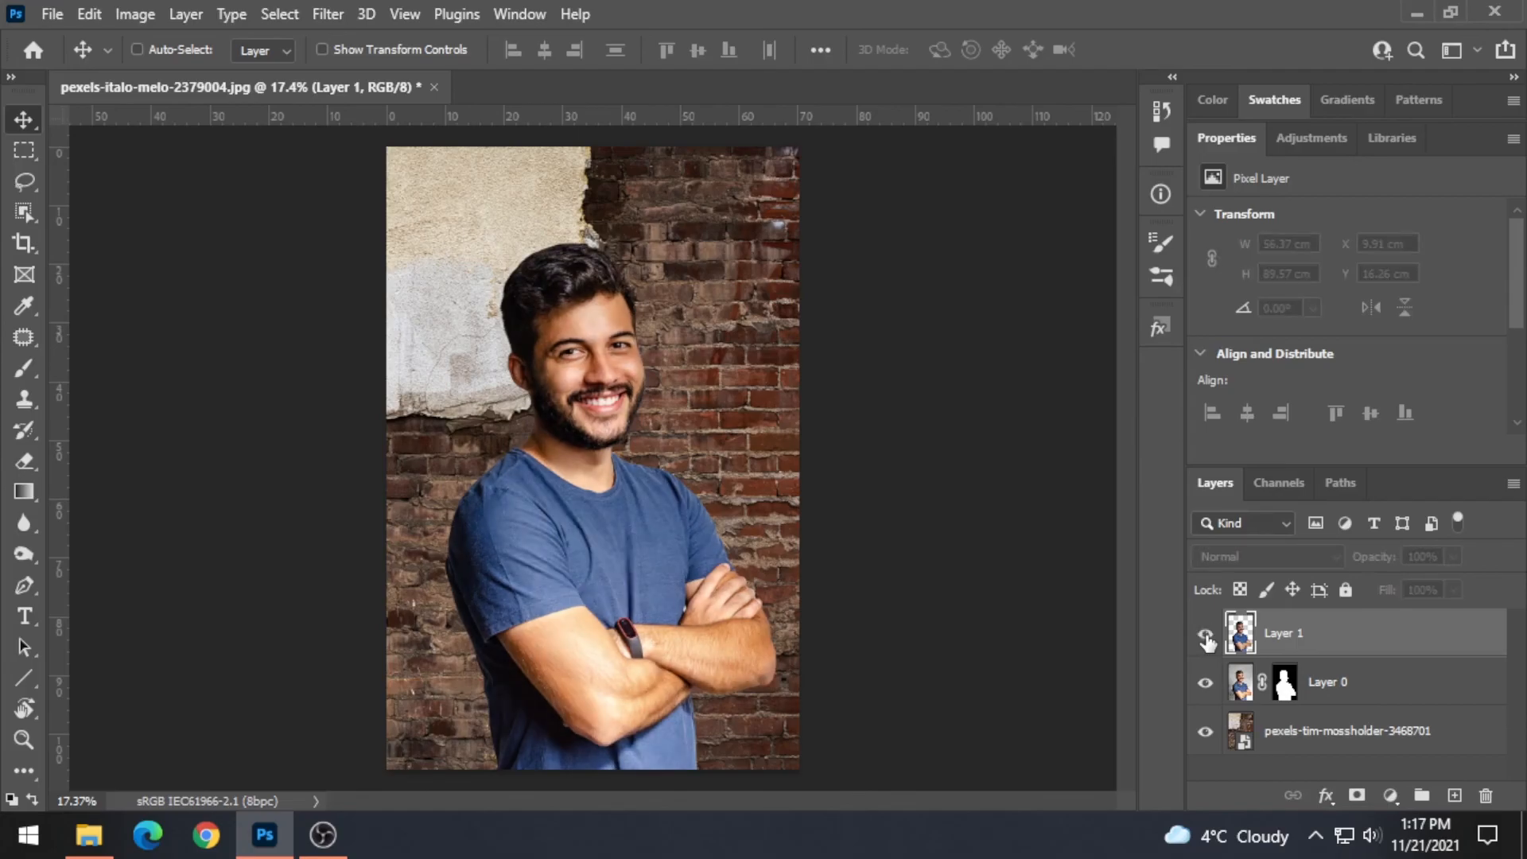
pyautogui.click(1206, 636)
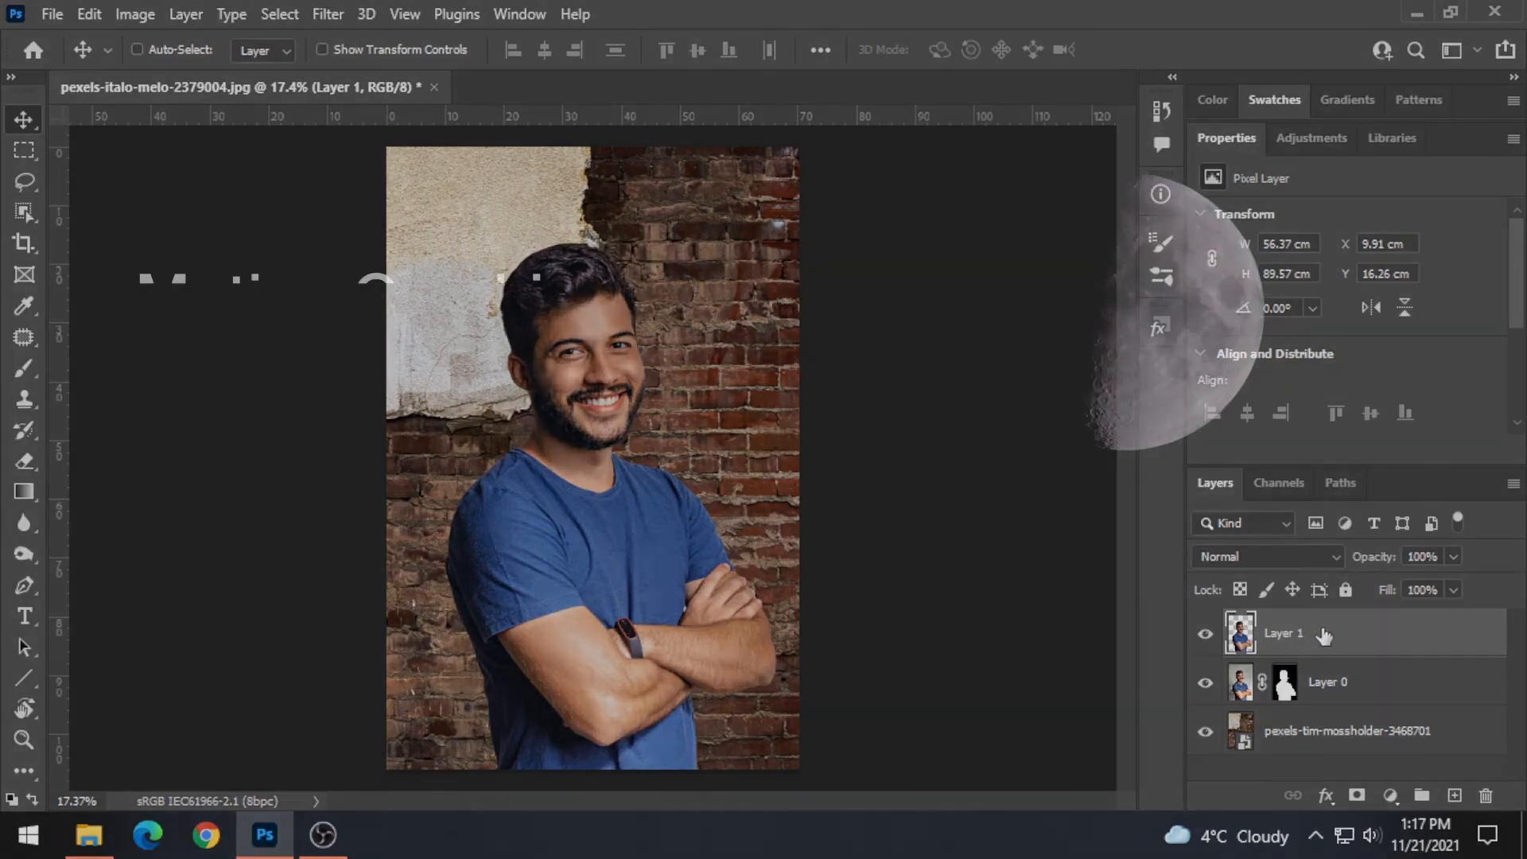